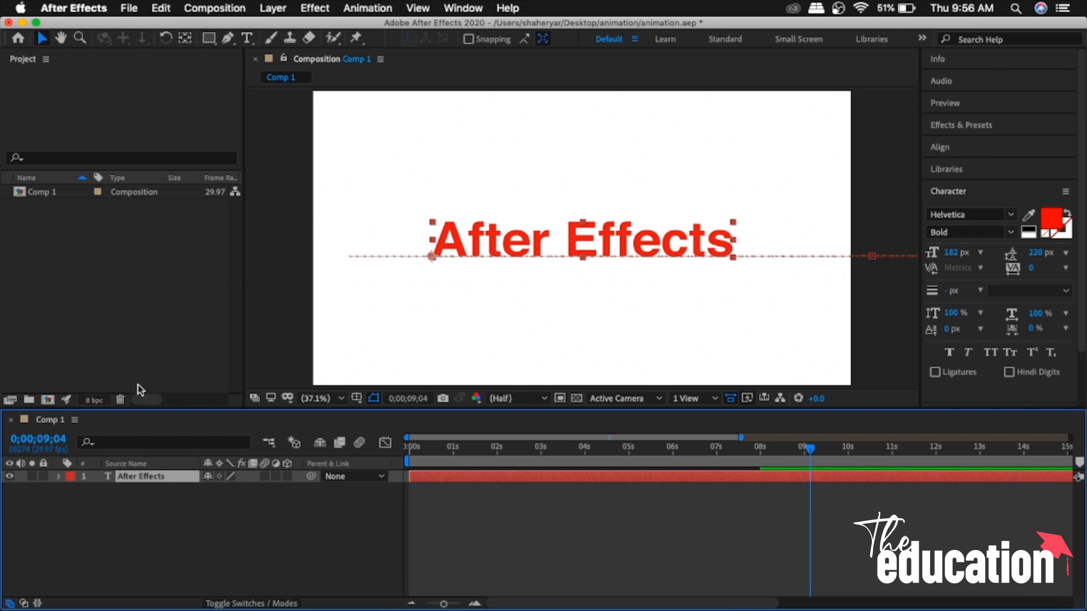
Create a new folder in the project and name it resources.
click(89, 294)
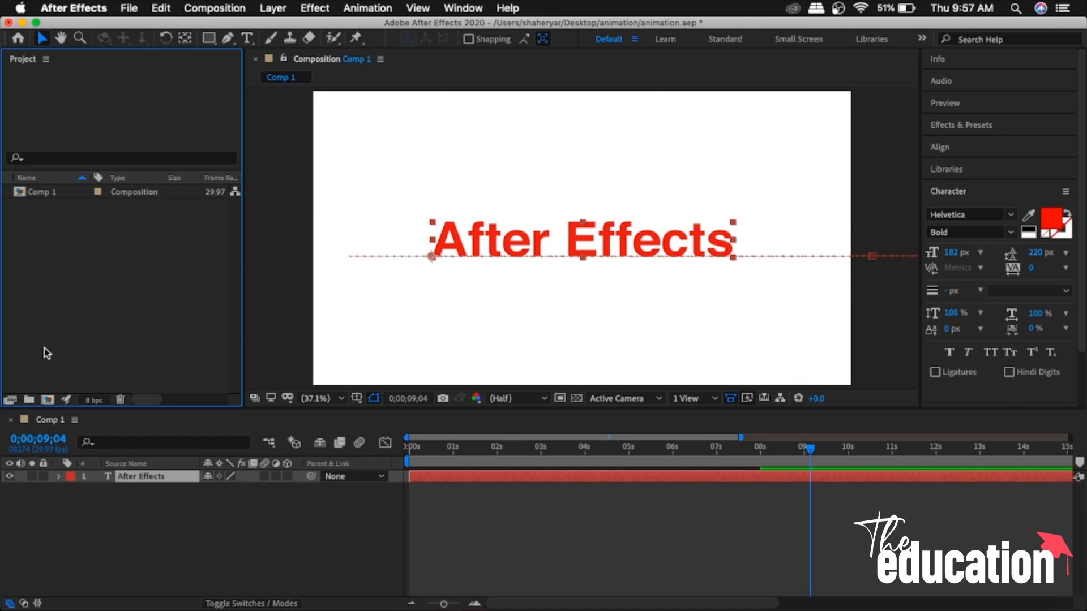
click(29, 402)
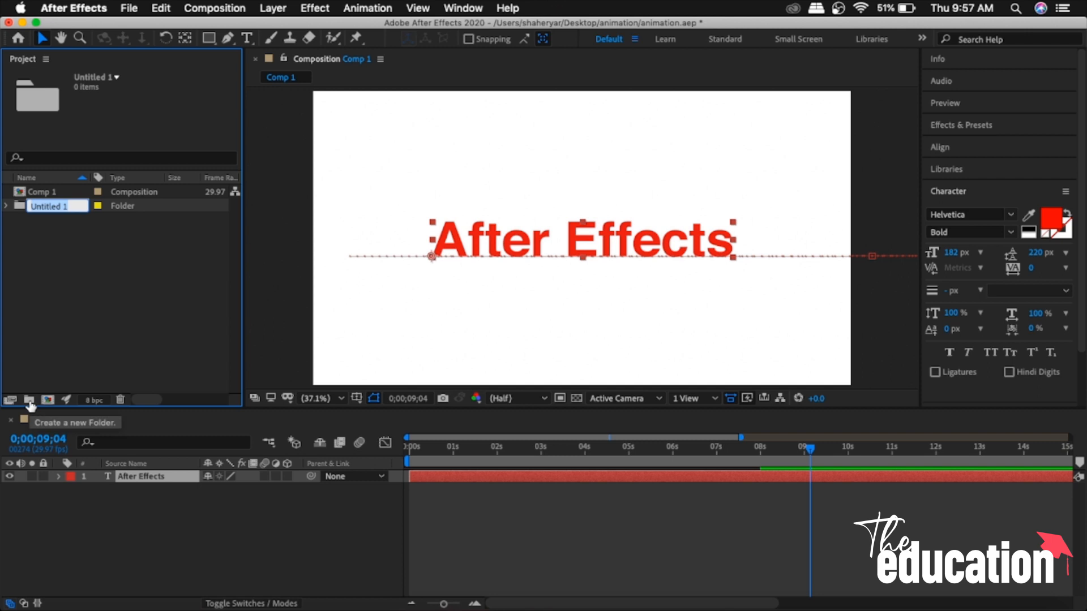
text(resources)
key(Return)
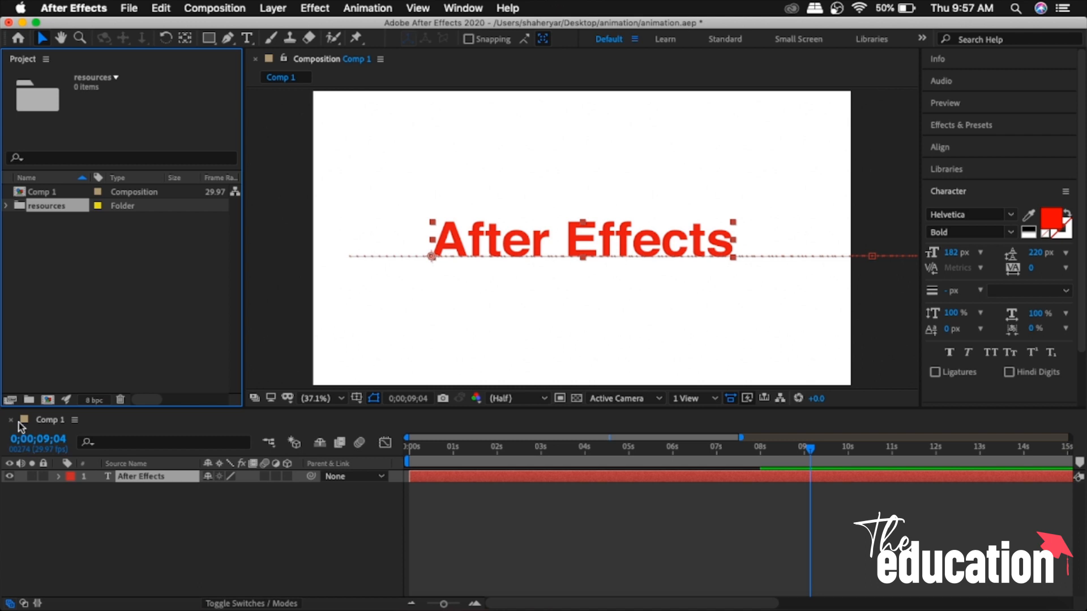
Create a subfolder named videos inside the resources folder.
click(29, 400)
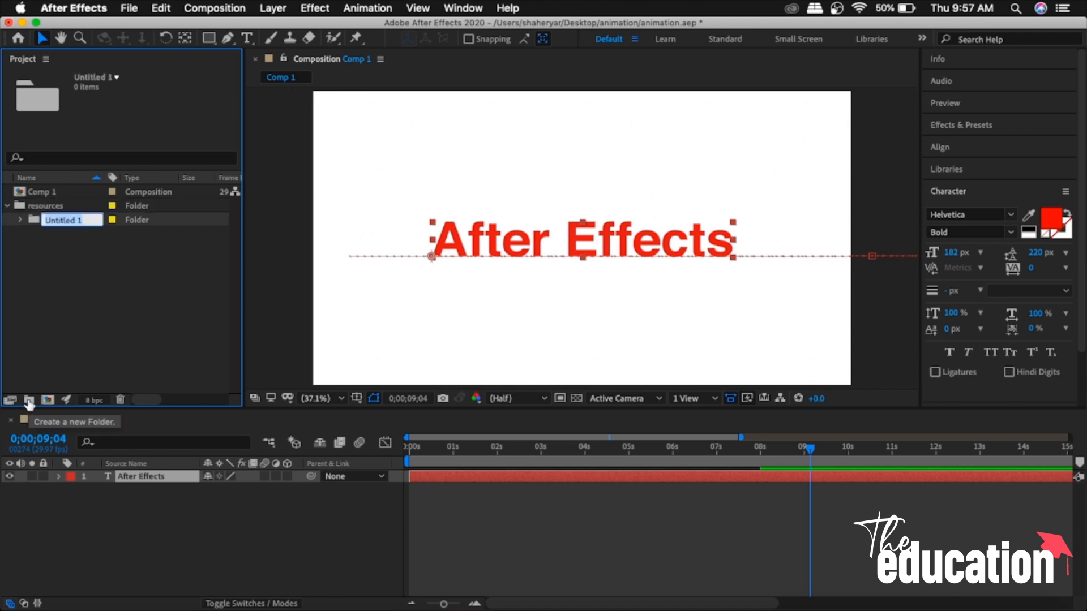
text(vi)
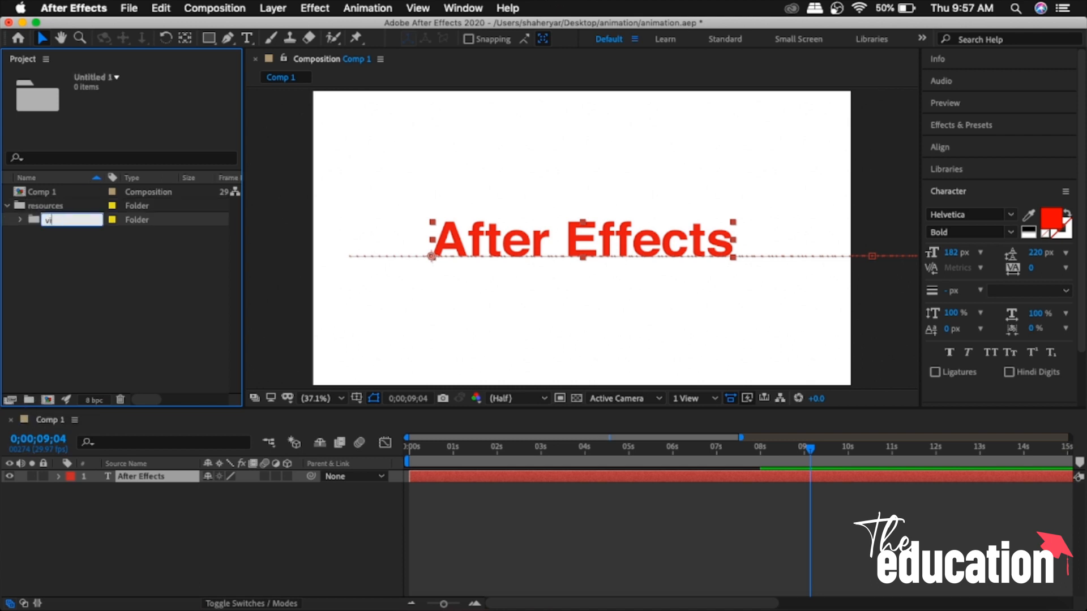
text(deos)
key(Return)
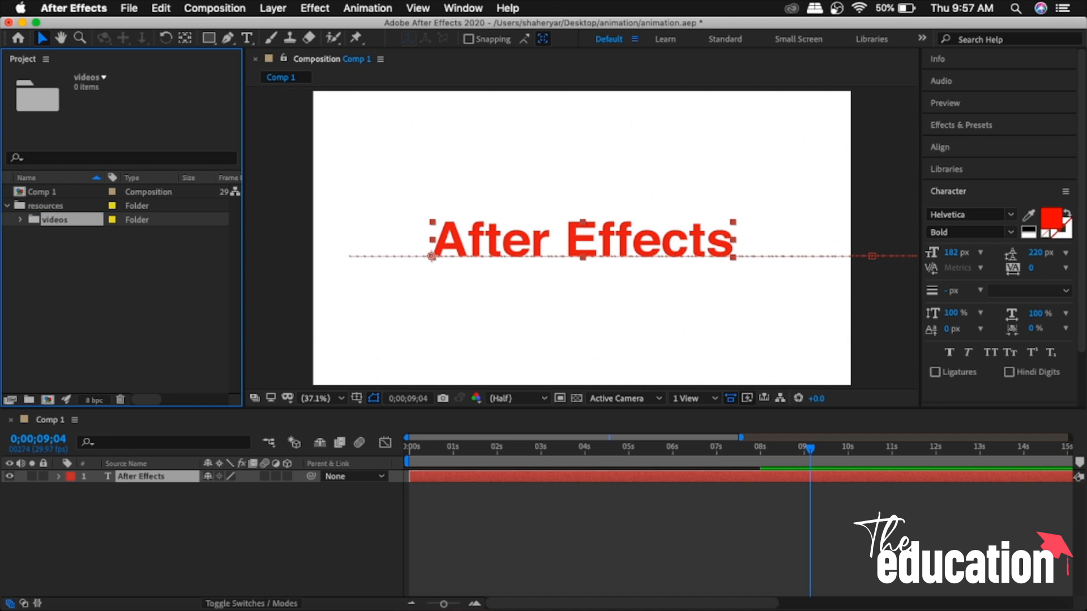
Create a second subfolder named images inside the resources folder.
click(63, 205)
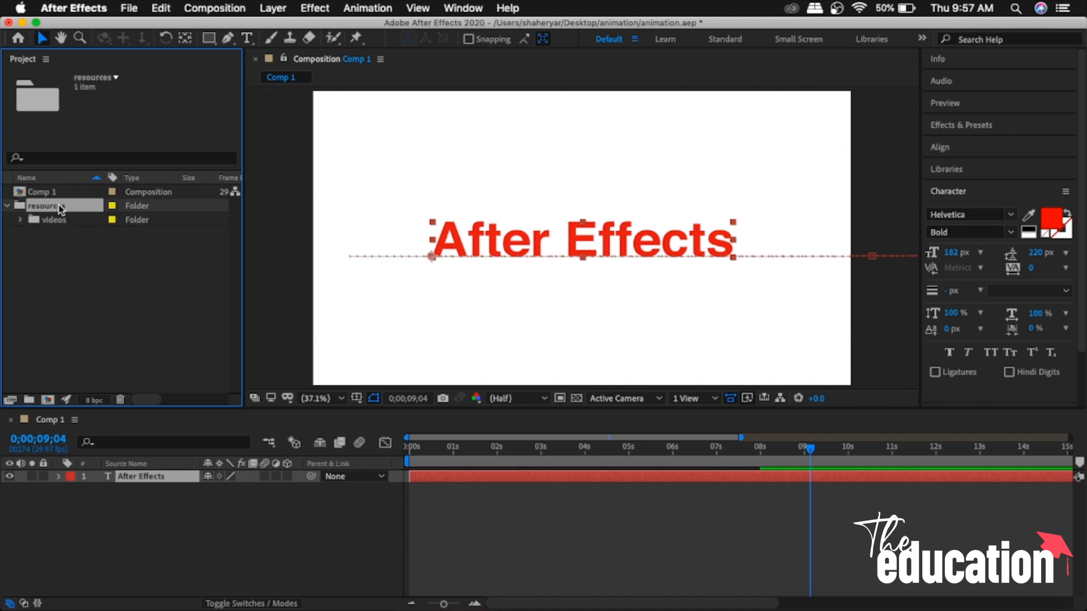
click(28, 400)
text(images)
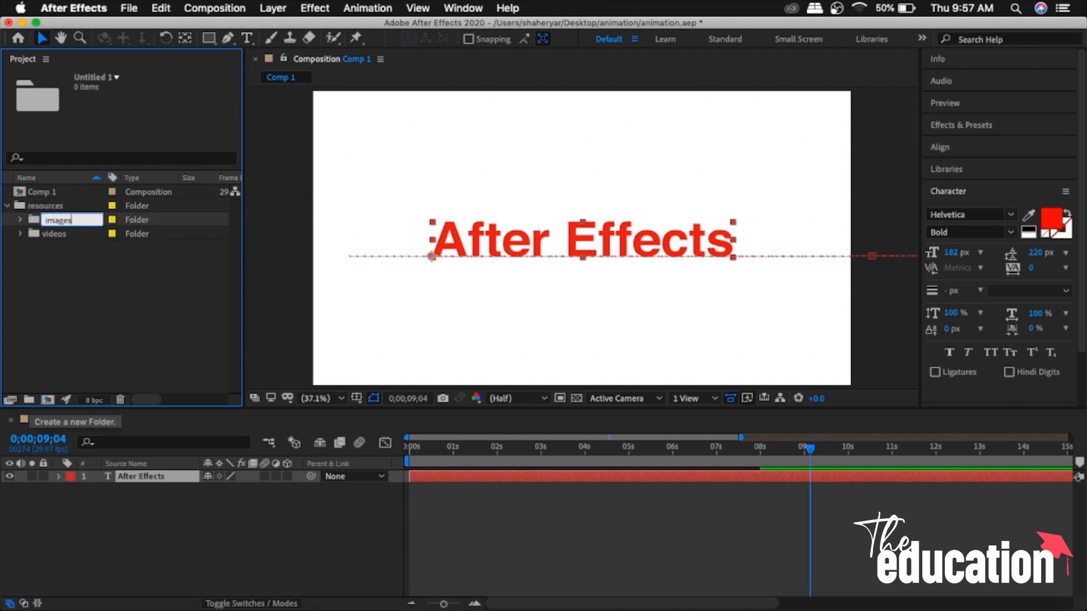
key(Return)
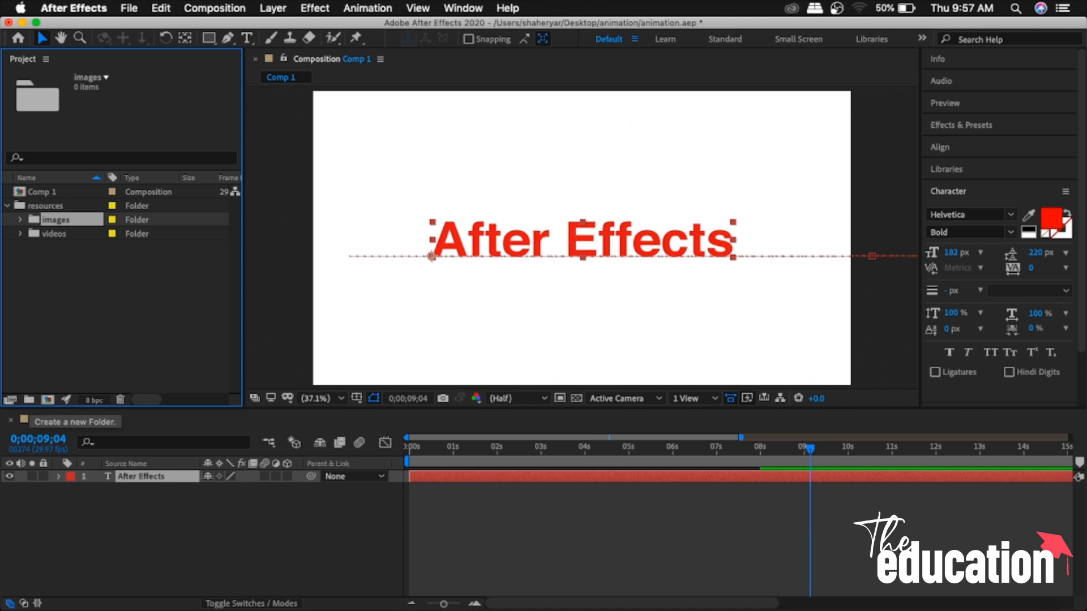
Create a top-level project folder named compositions and move Comp 1 into it, leaving both main folders collapsed.
click(60, 311)
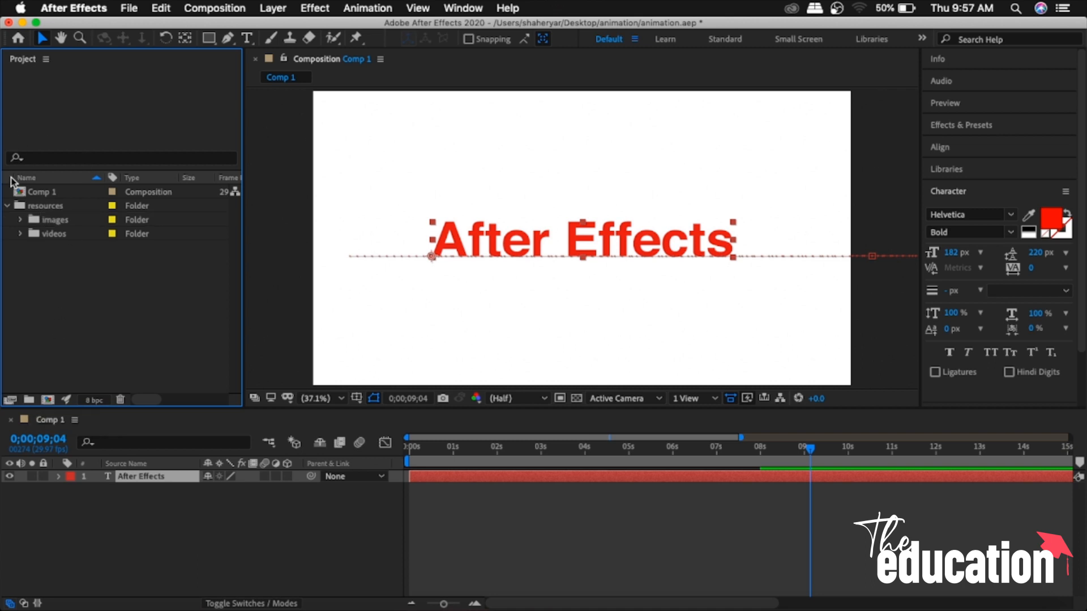
click(7, 206)
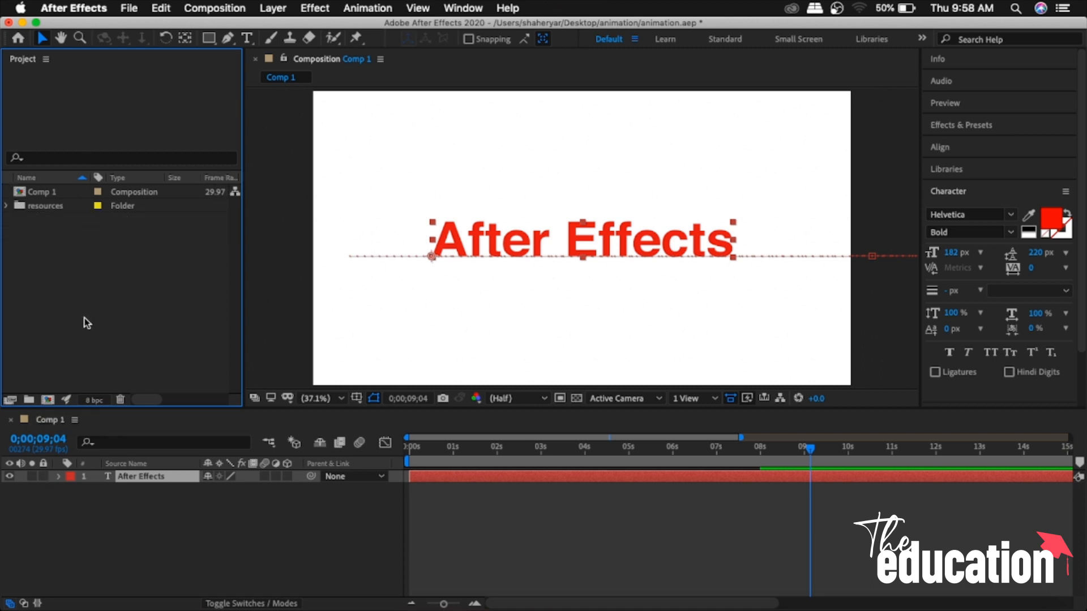
click(29, 399)
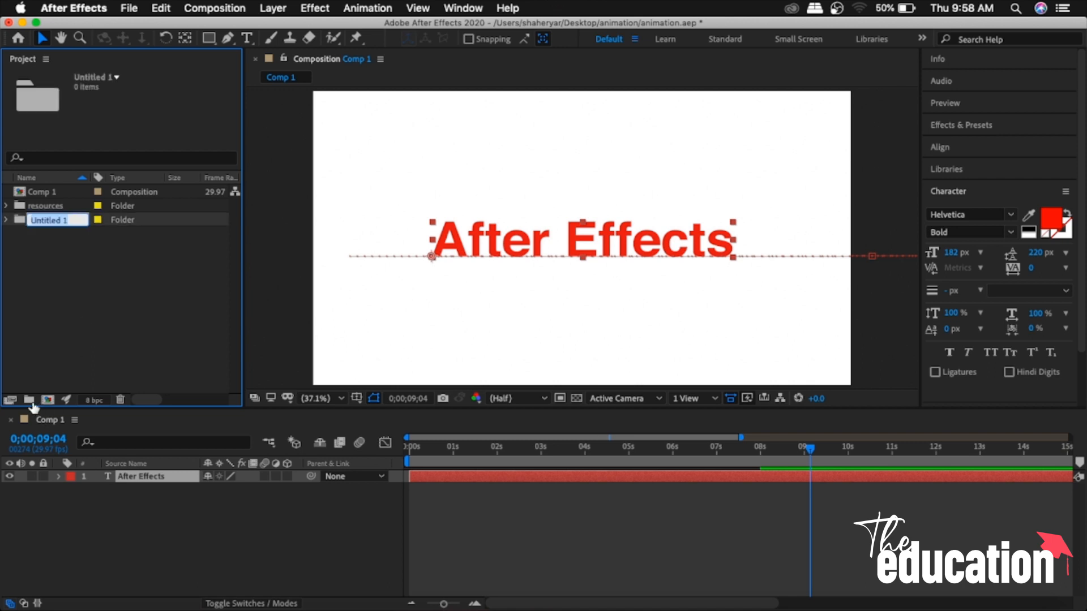
text(compositions)
key(Return)
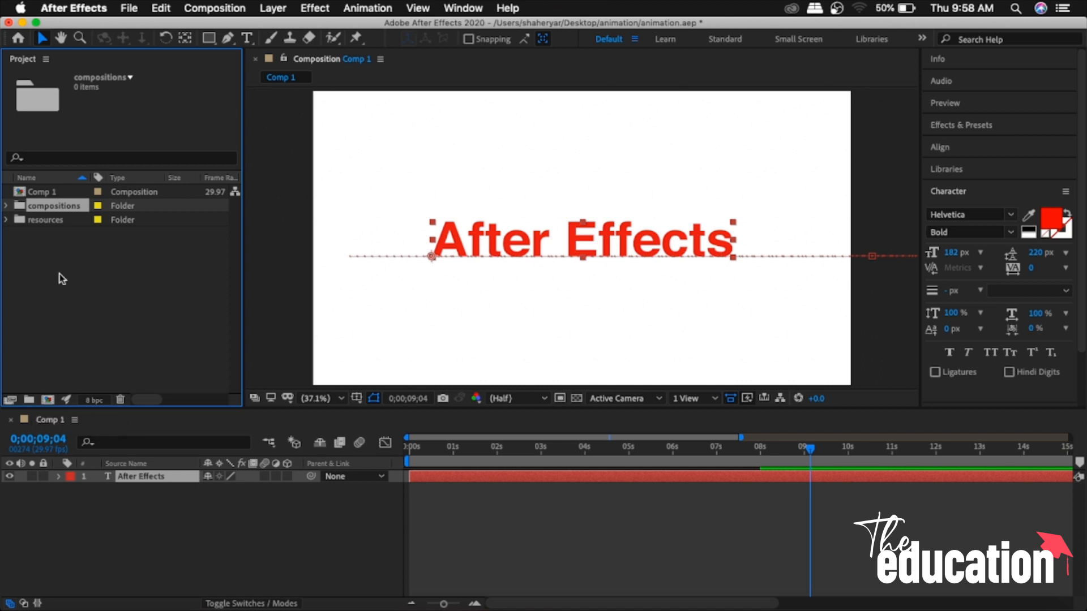
drag(47, 192, 46, 207)
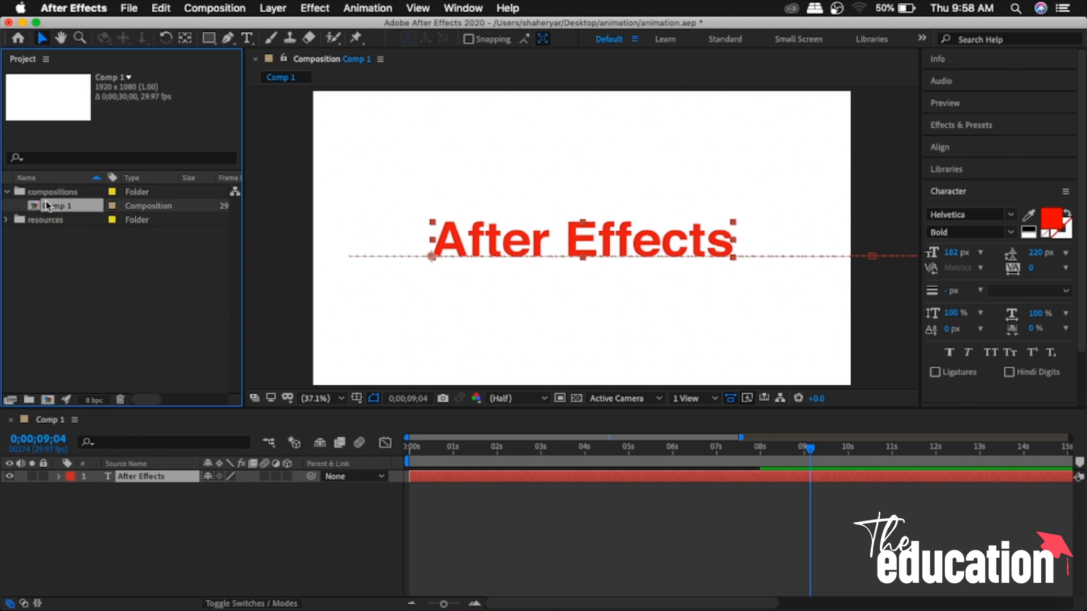
click(8, 192)
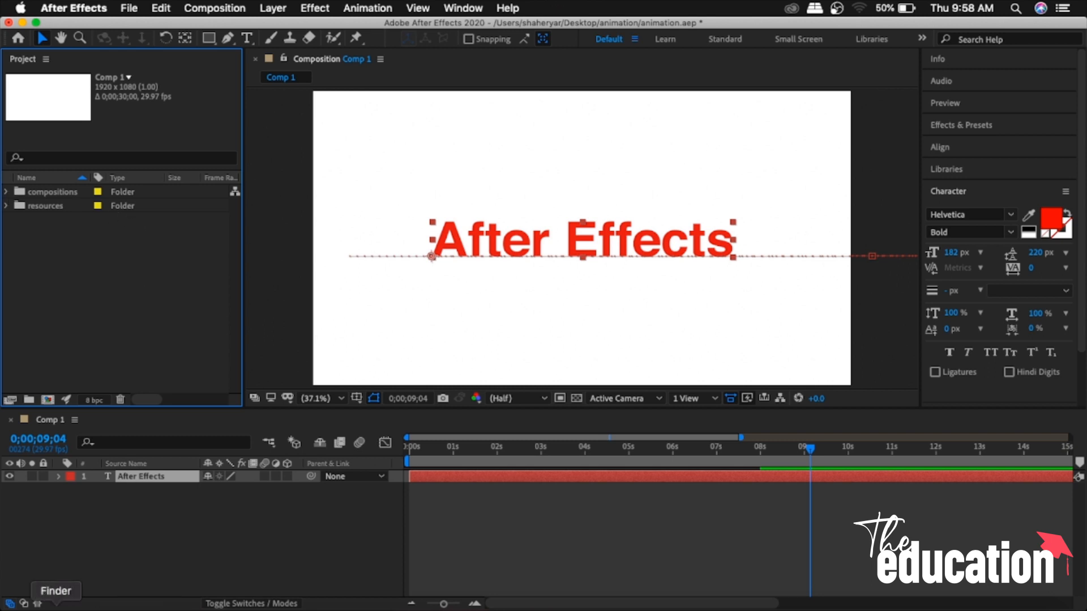
Switch to Finder, preview the two MP4 clips and the JPG image in the Desktop's animation folder, and return to After Effects.
click(55, 605)
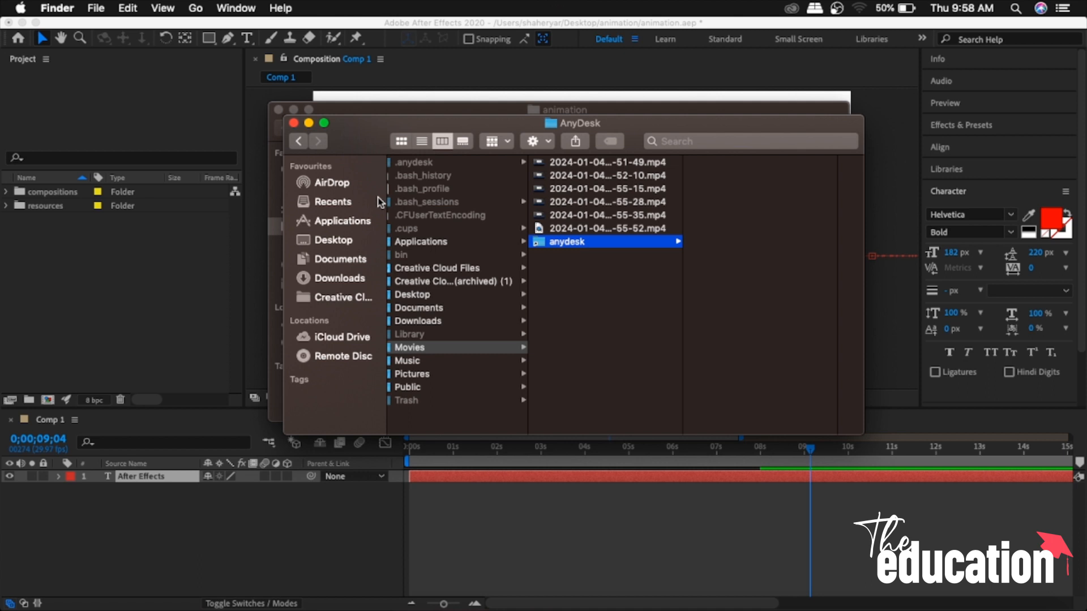
click(347, 243)
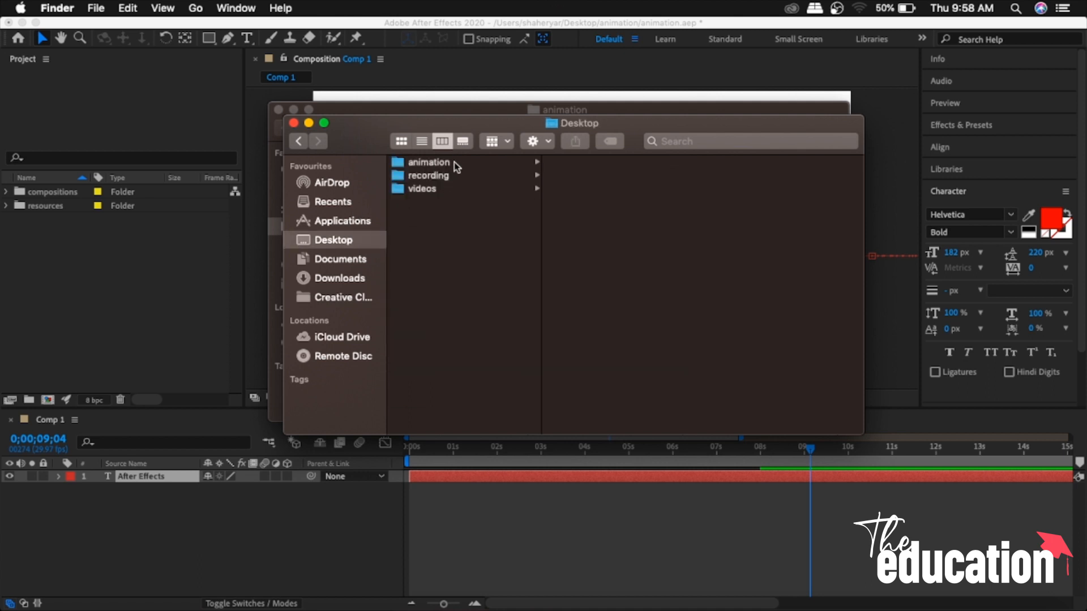
click(494, 168)
click(623, 190)
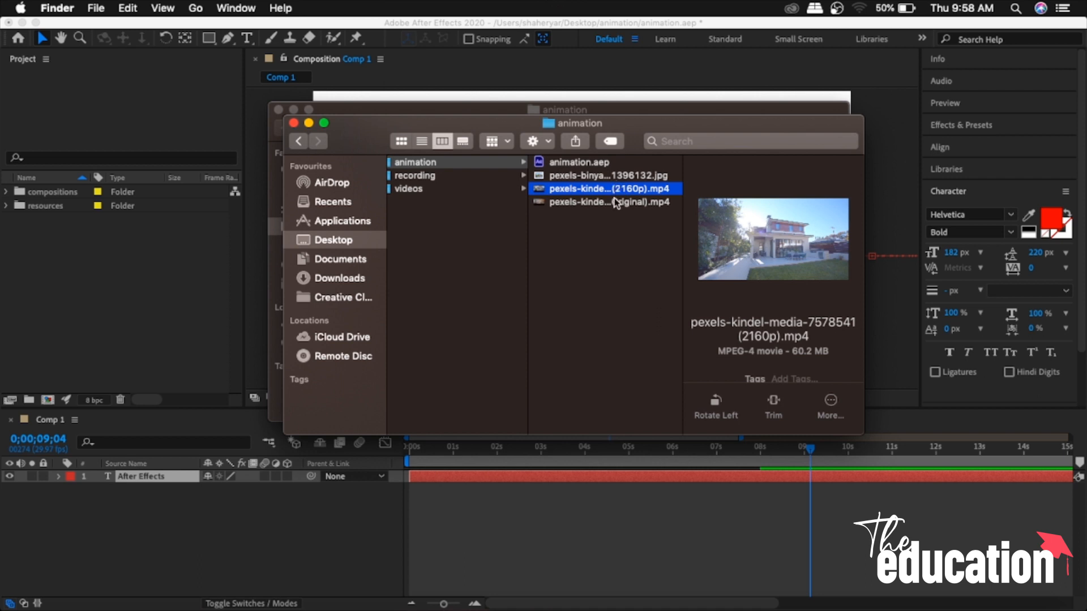
click(612, 203)
click(618, 179)
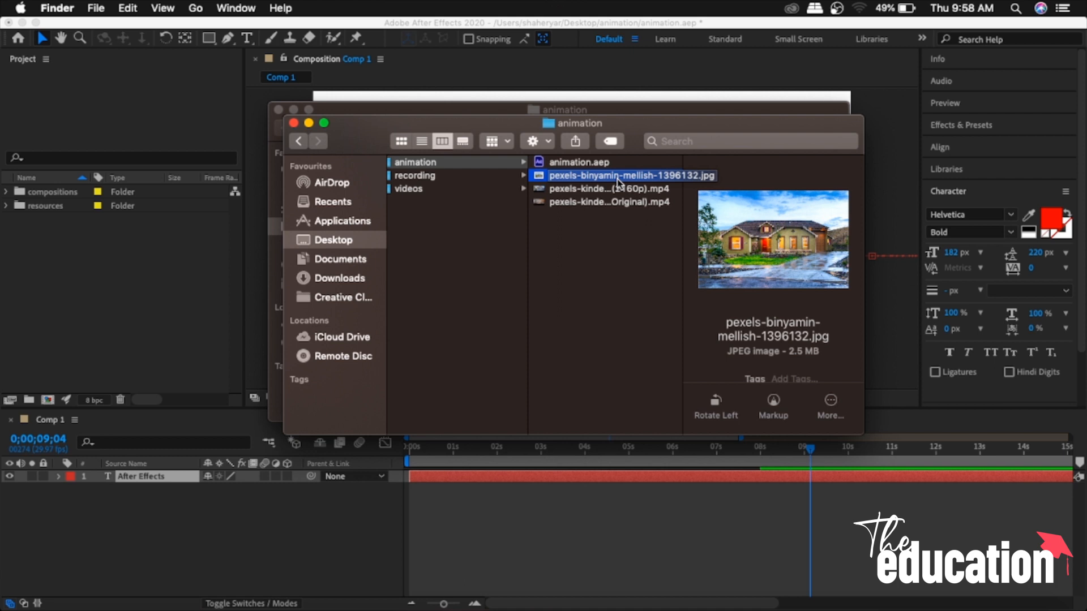
click(42, 279)
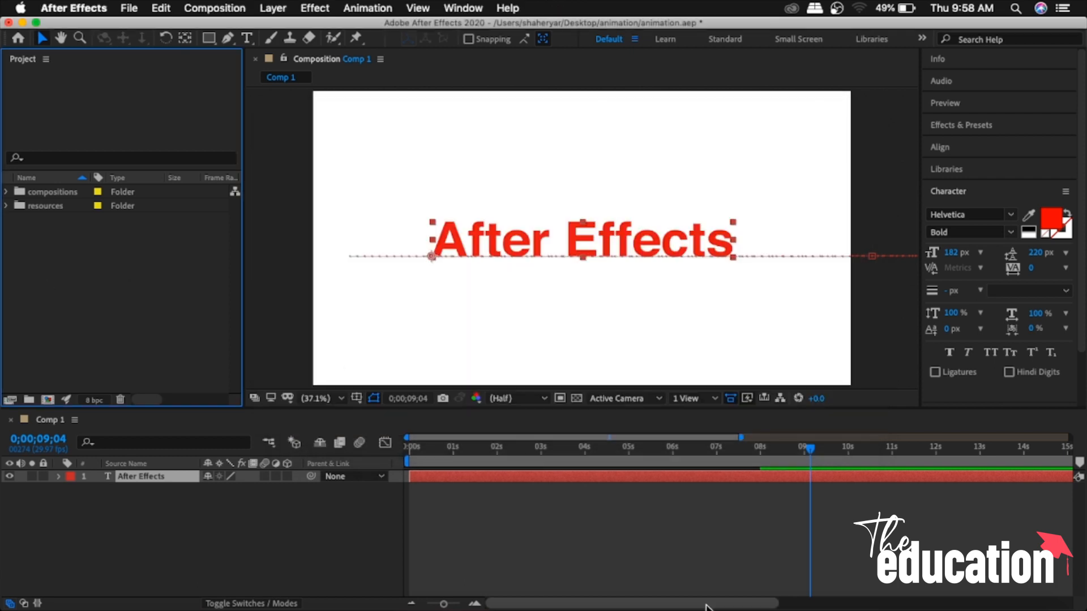
Switch to Chrome, search Pexels for real estate videos, and browse through the resulting clips.
click(860, 606)
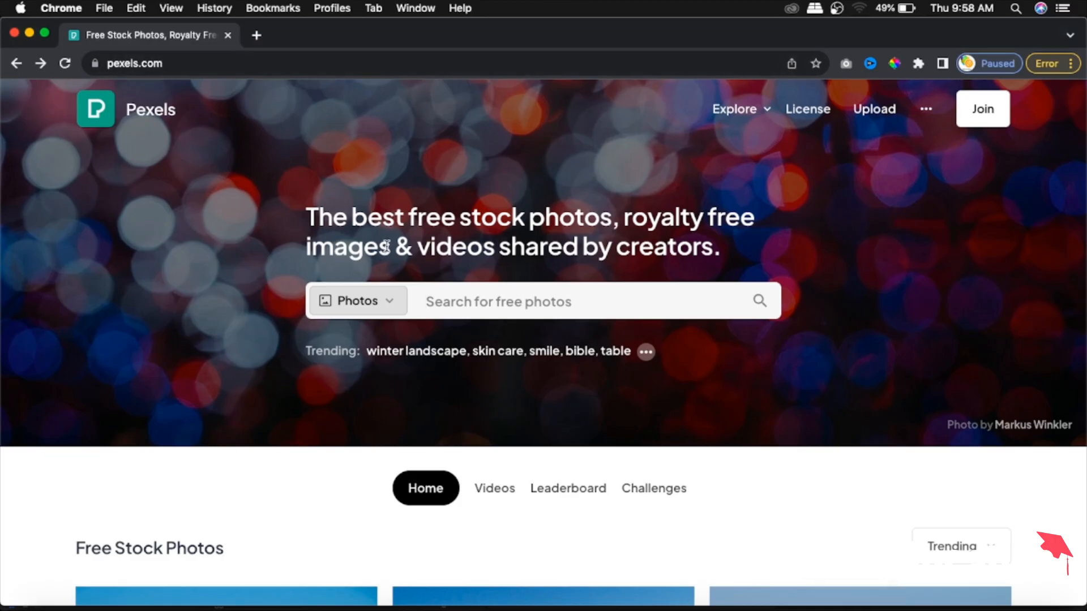
click(400, 311)
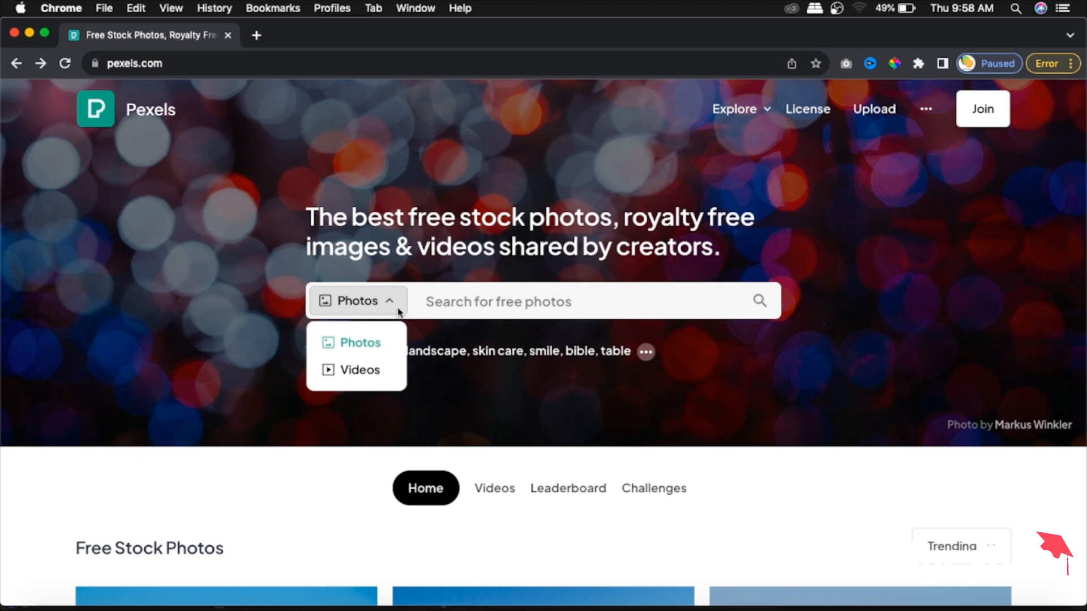
click(363, 370)
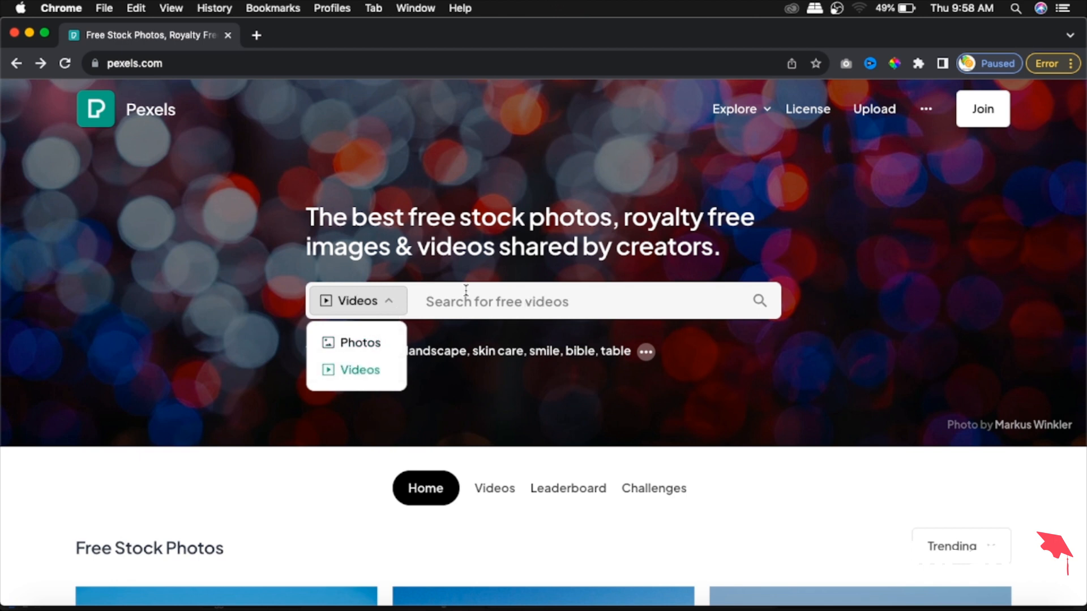
click(493, 293)
text(real)
click(406, 343)
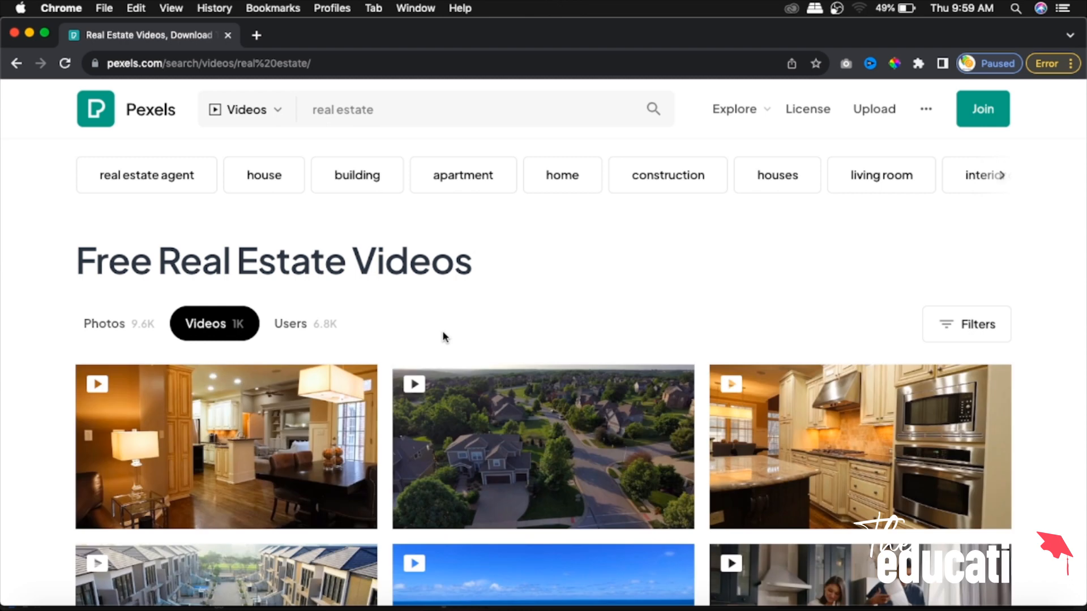
scroll(444, 338, down, 5)
scroll(445, 338, down, 3)
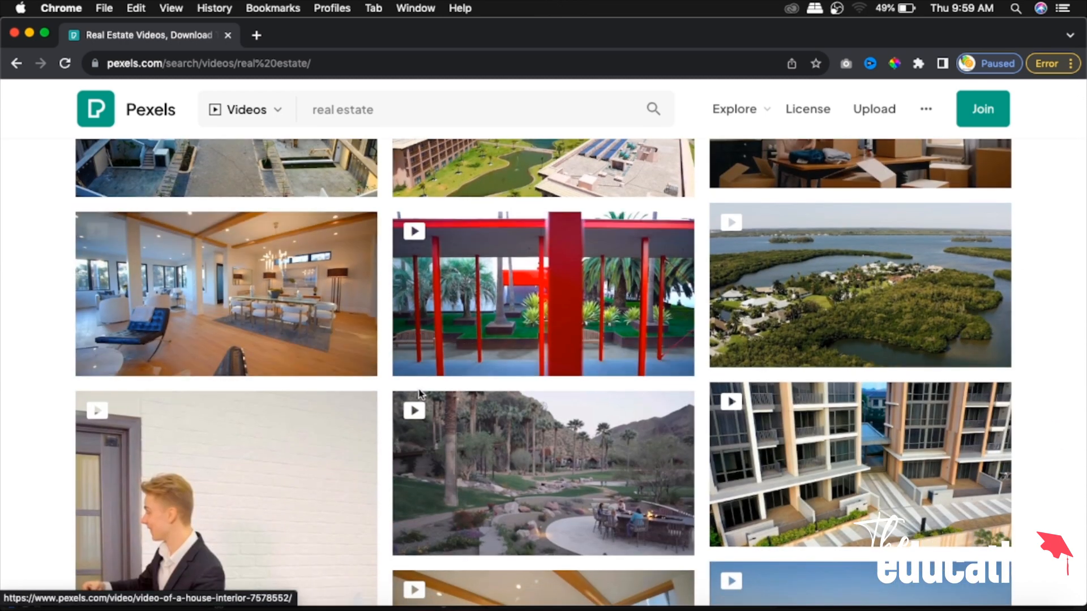
scroll(420, 395, down, 5)
scroll(420, 395, down, 4)
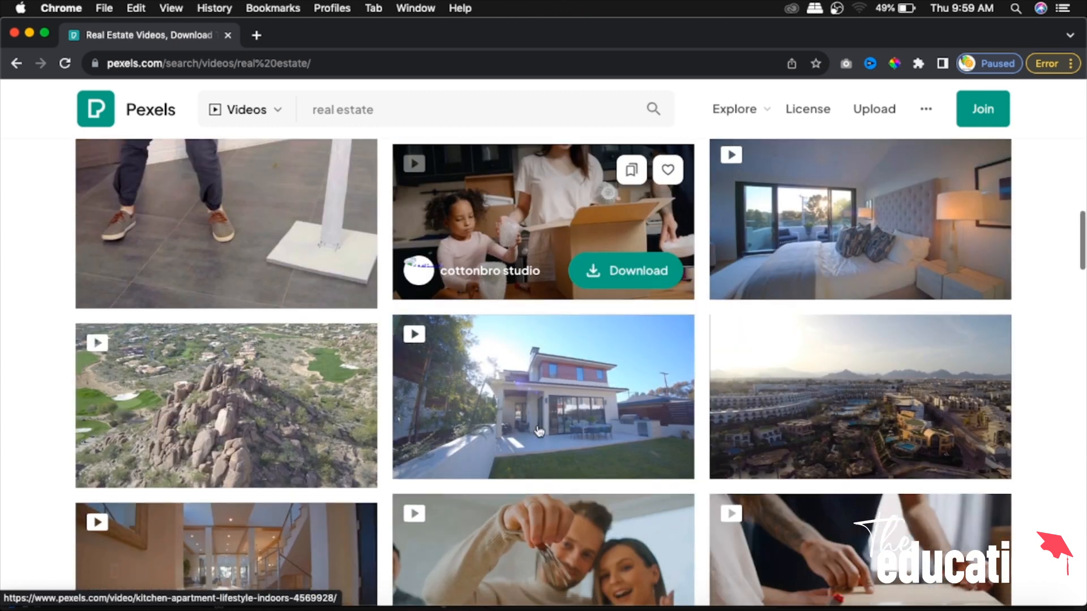
scroll(518, 442, up, 6)
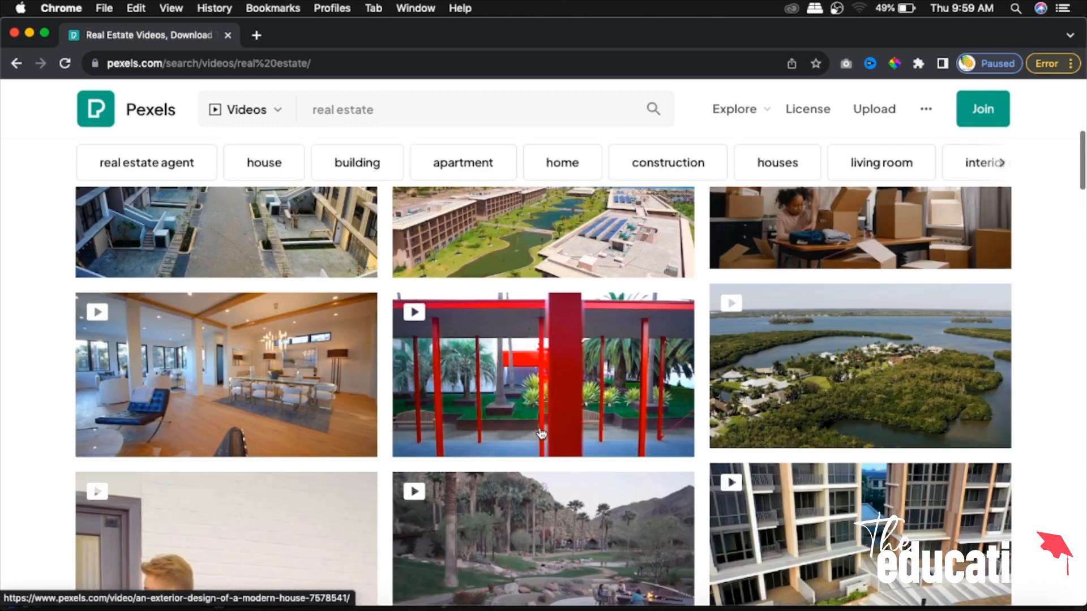
scroll(541, 434, up, 5)
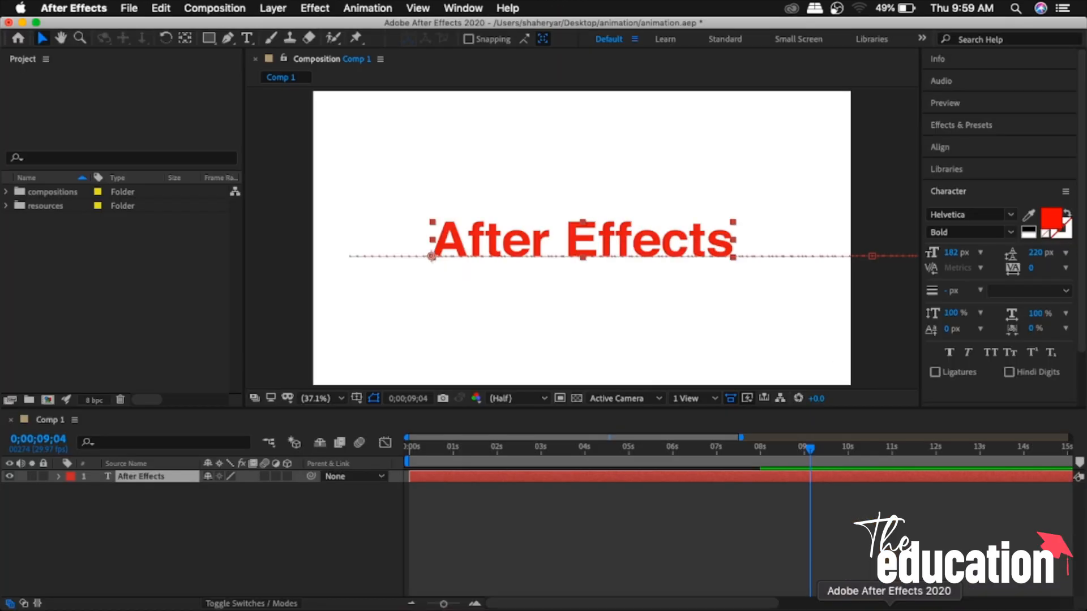
In After Effects, expand the resources folder and its videos subfolder in the project.
click(38, 206)
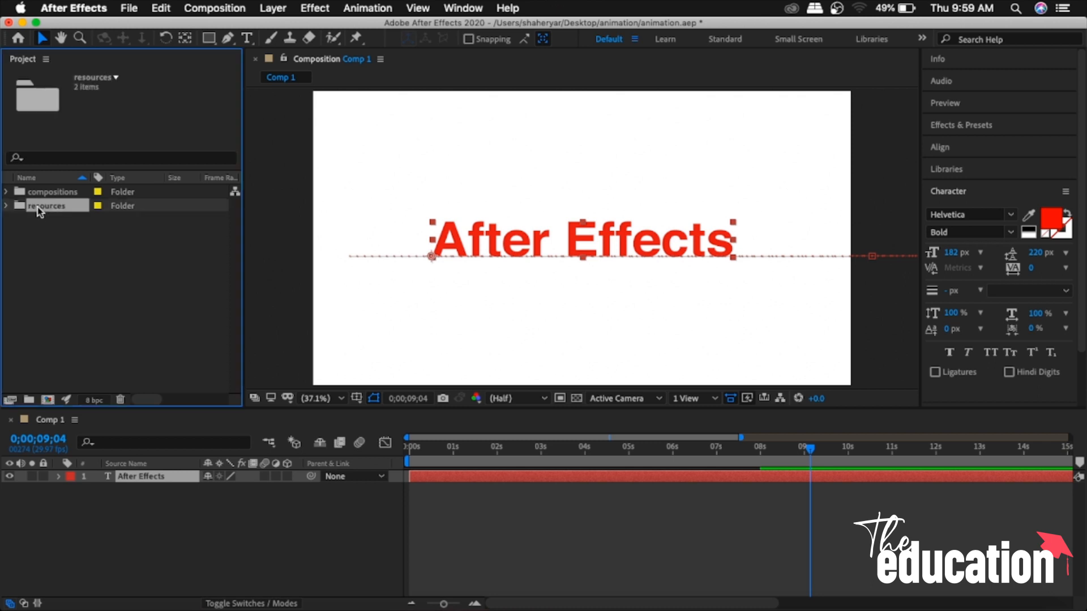
click(8, 206)
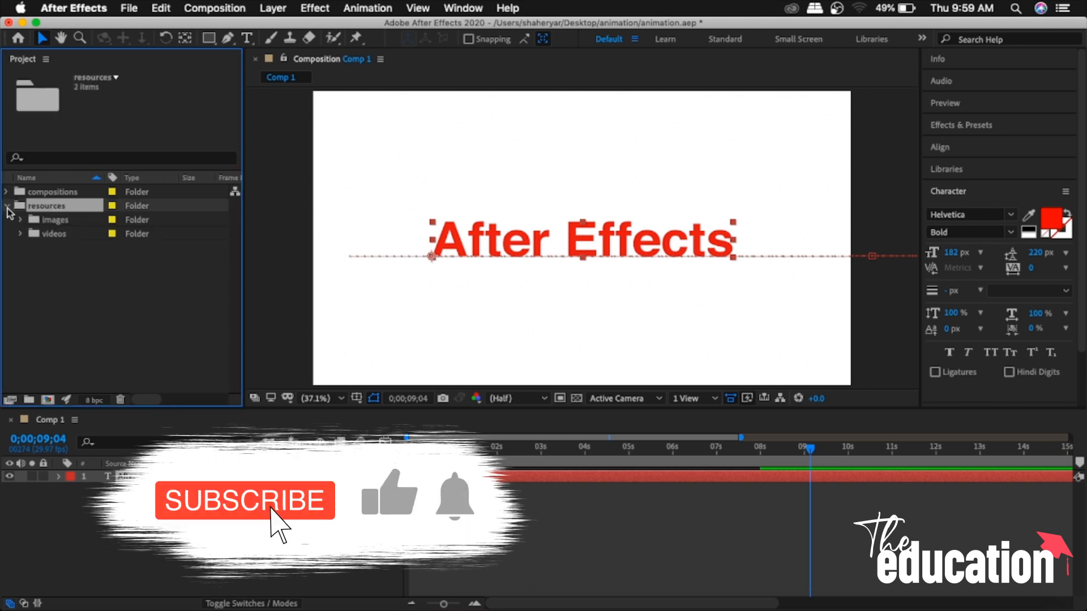
click(22, 234)
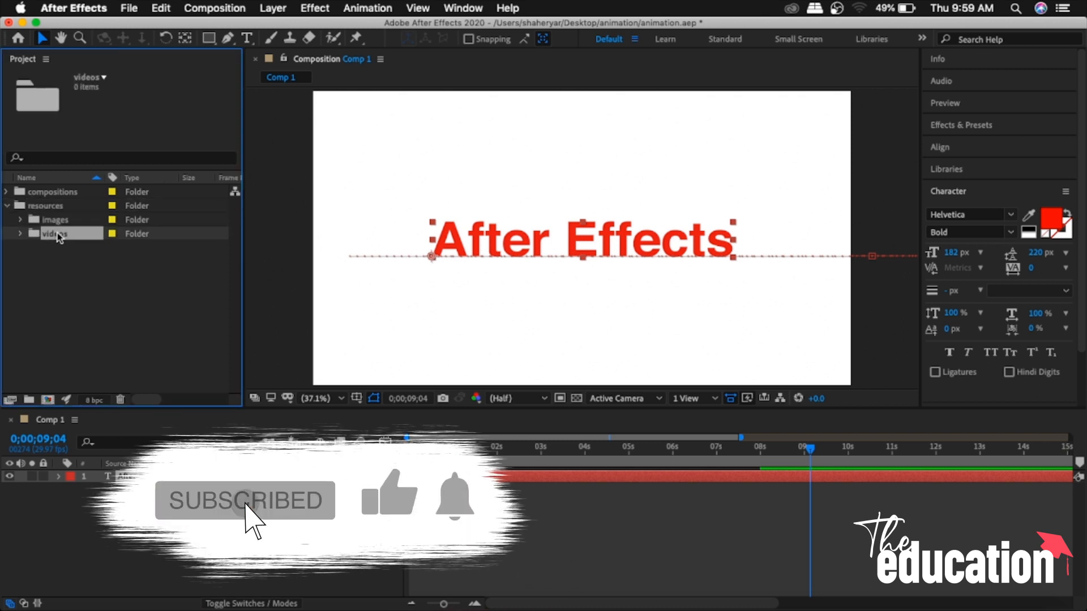
click(22, 235)
Import the two MP4 clips from the animation folder in Finder into the project's videos folder, and collapse that folder.
click(56, 608)
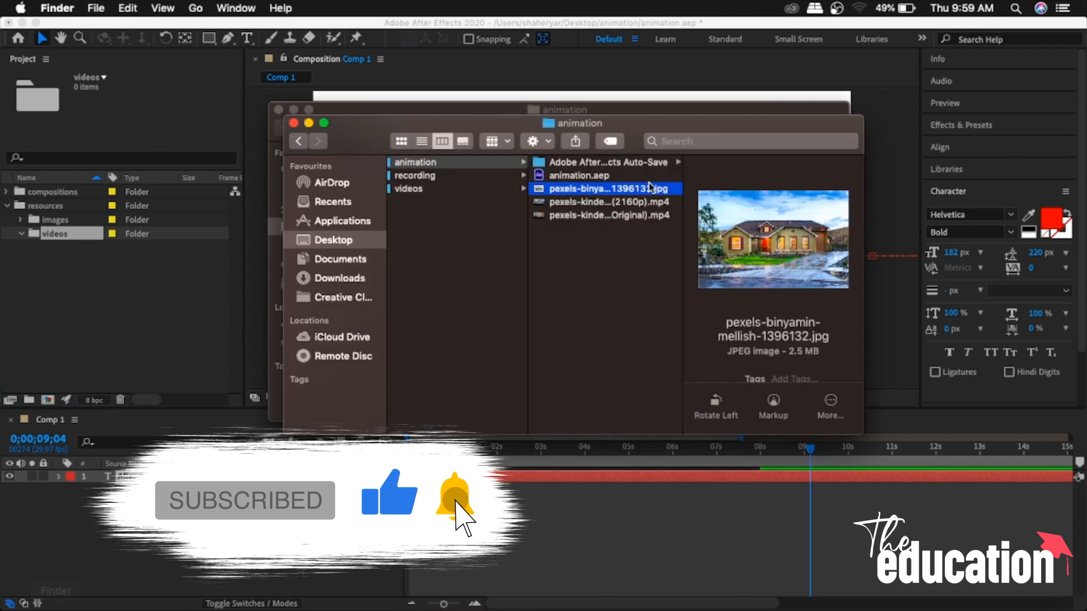
click(622, 202)
shift+click(621, 216)
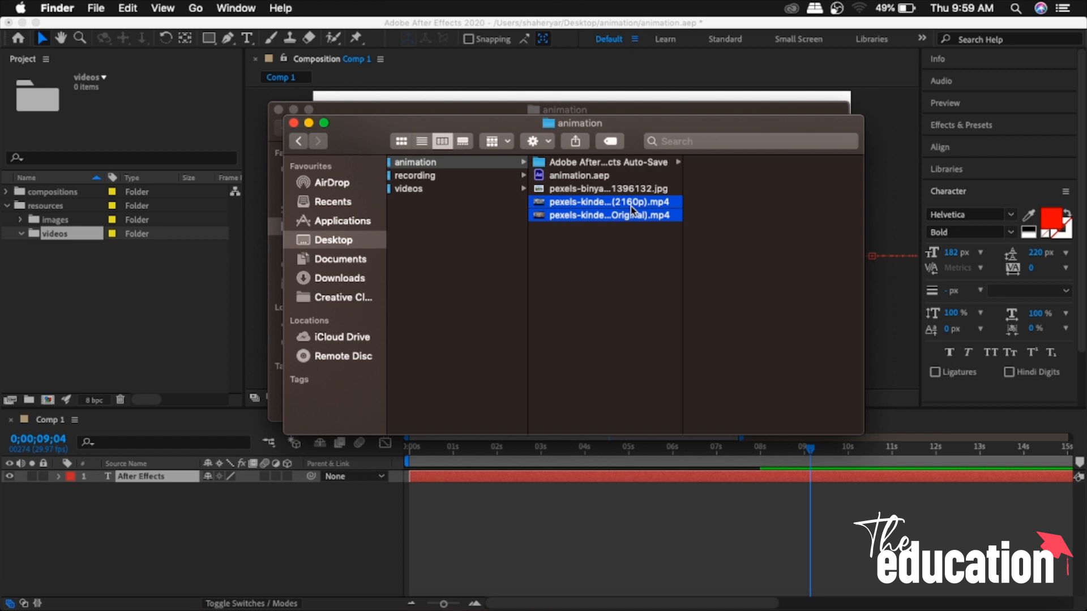
click(637, 235)
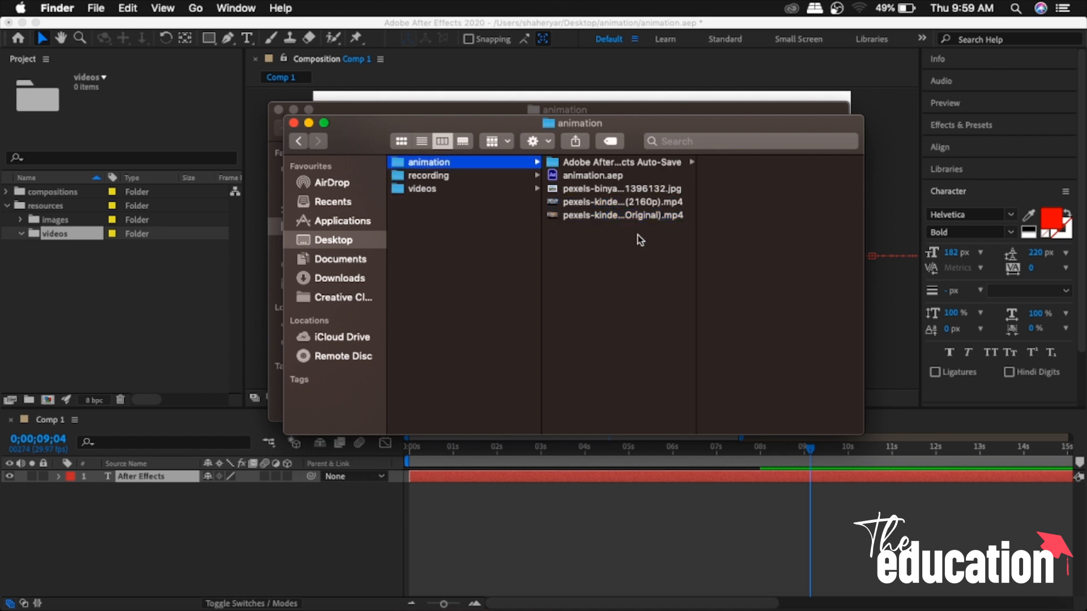
right_click(639, 214)
click(639, 206)
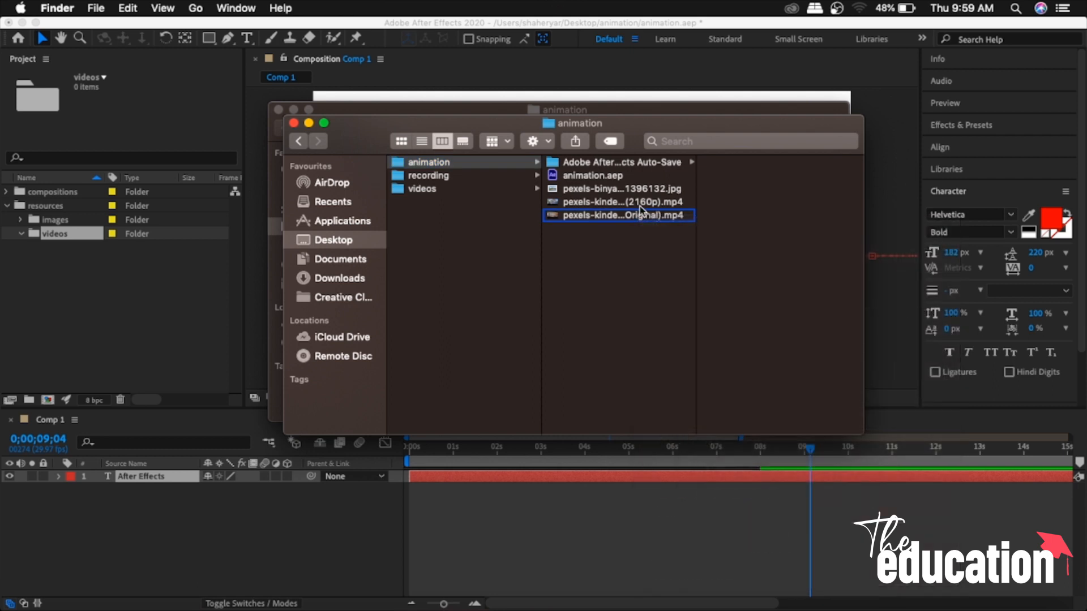
click(641, 205)
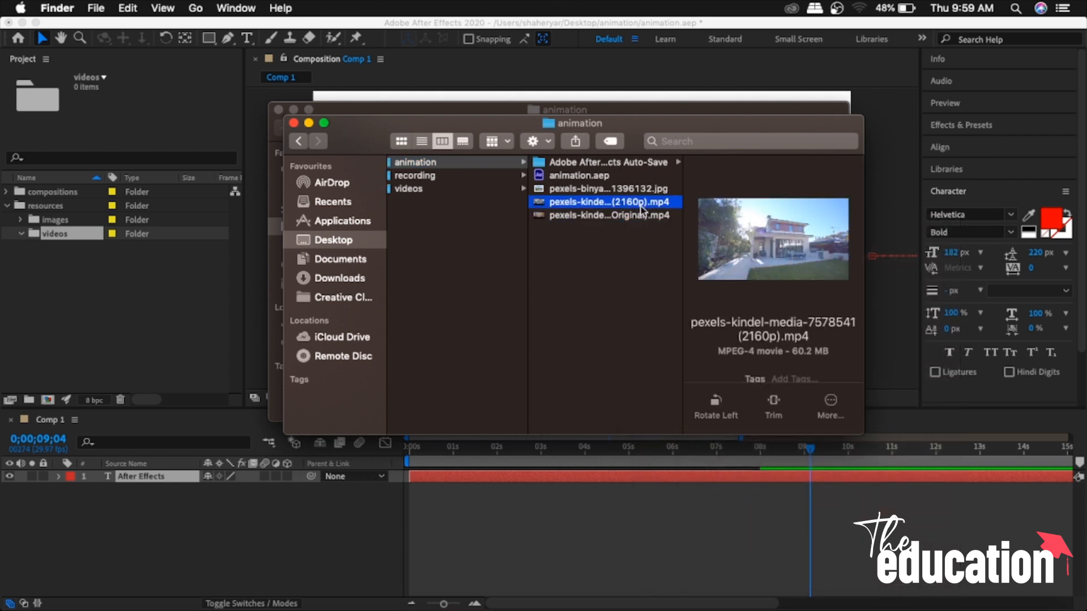
shift+click(640, 216)
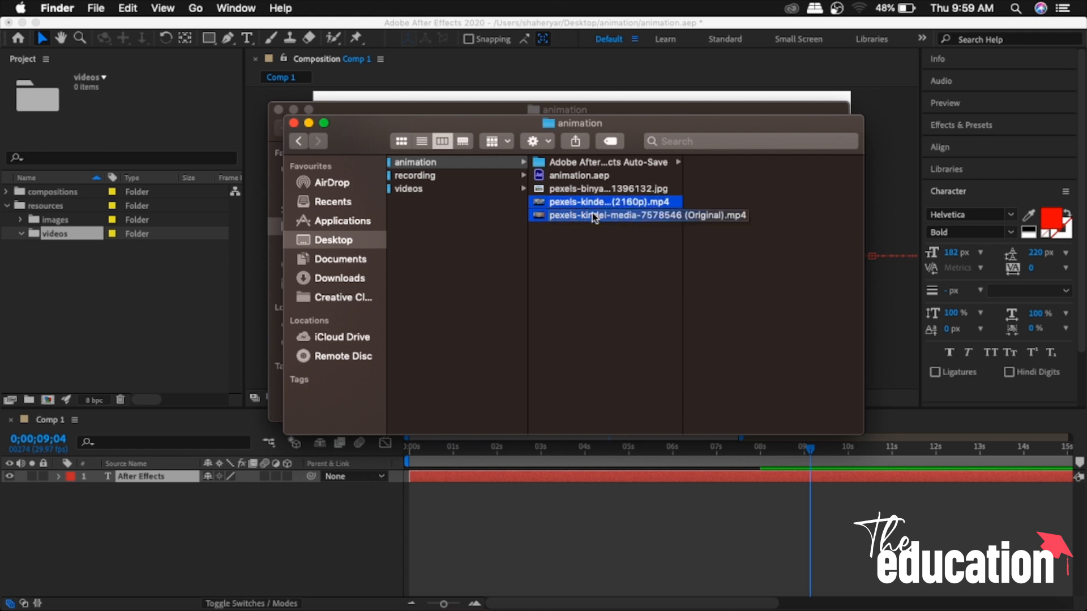
drag(593, 215, 53, 237)
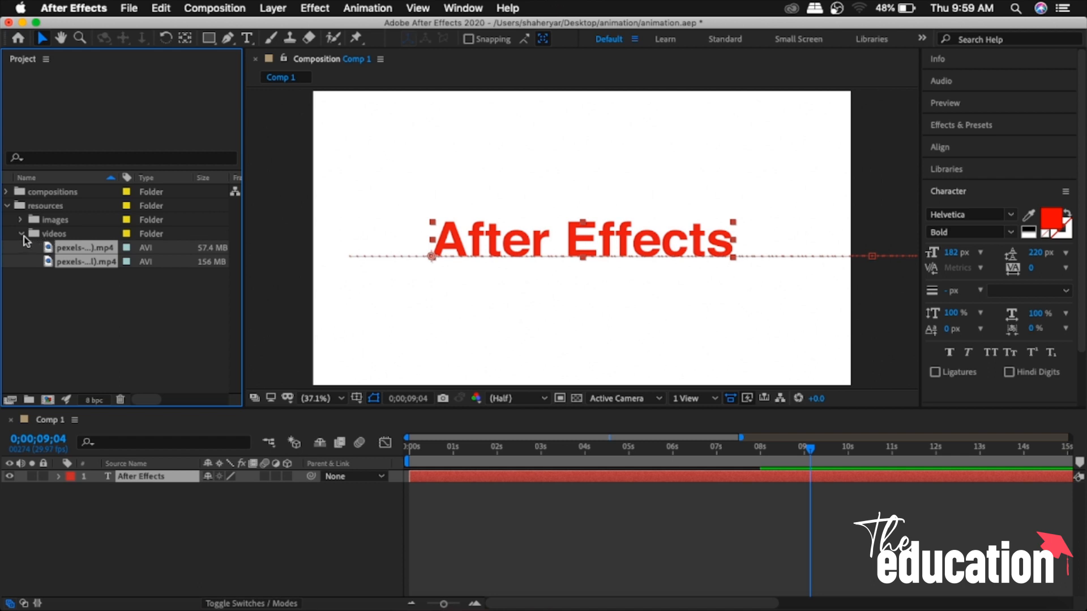
click(22, 235)
click(63, 235)
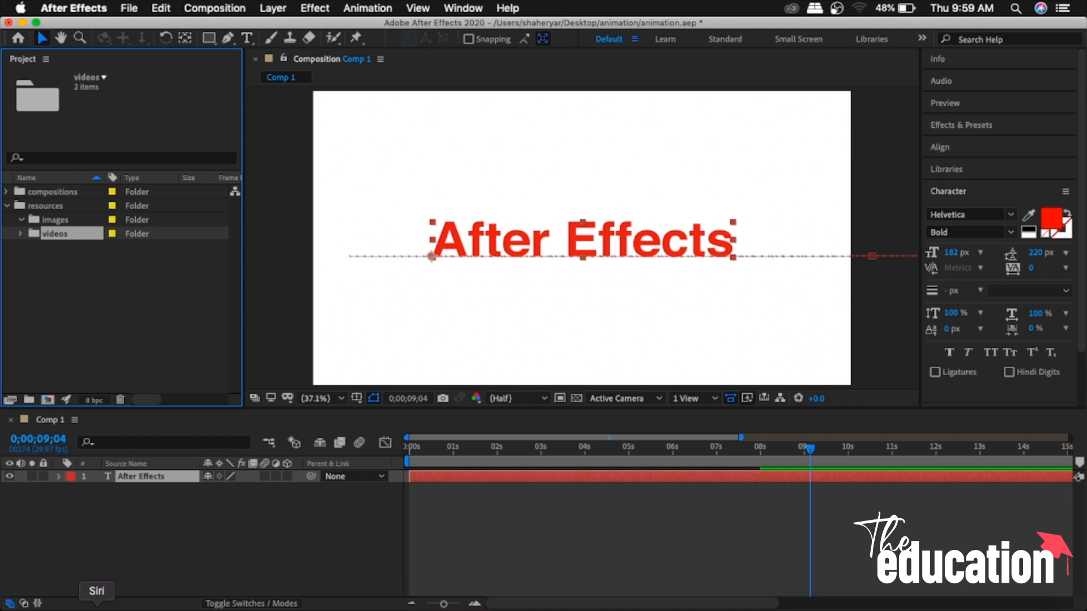
Import the house JPG from the animation folder in Finder into the project's images folder, and collapse the images and resources folders.
click(57, 608)
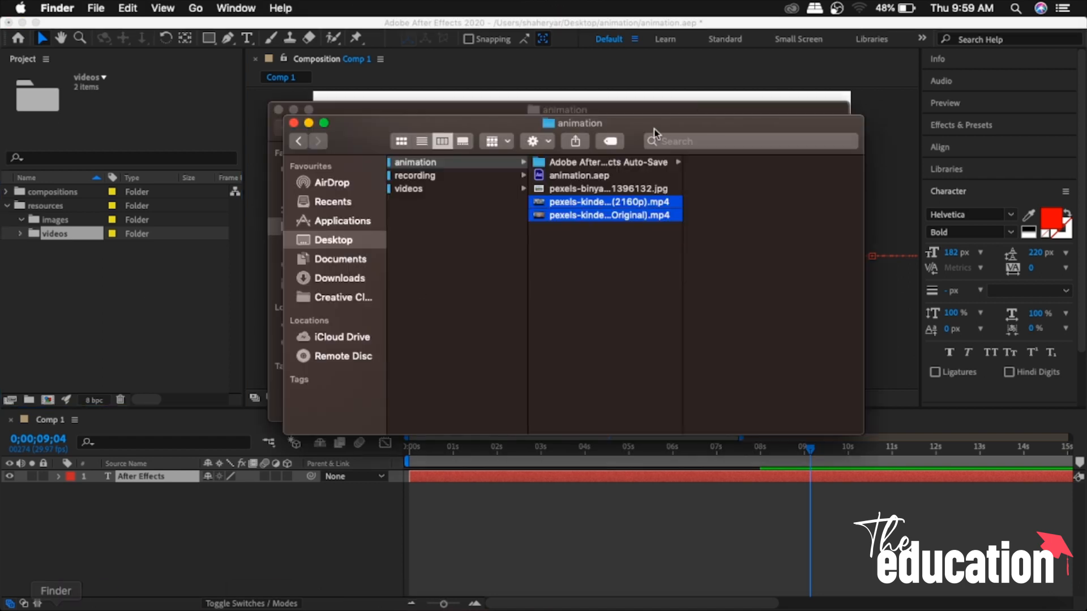
click(638, 190)
drag(638, 192, 63, 223)
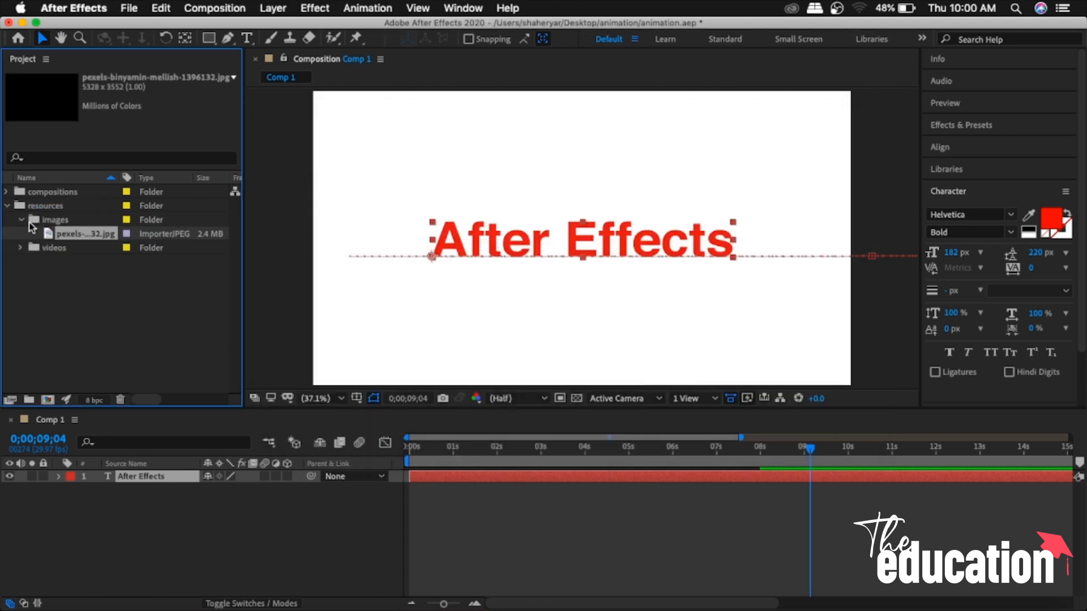
click(25, 221)
click(7, 207)
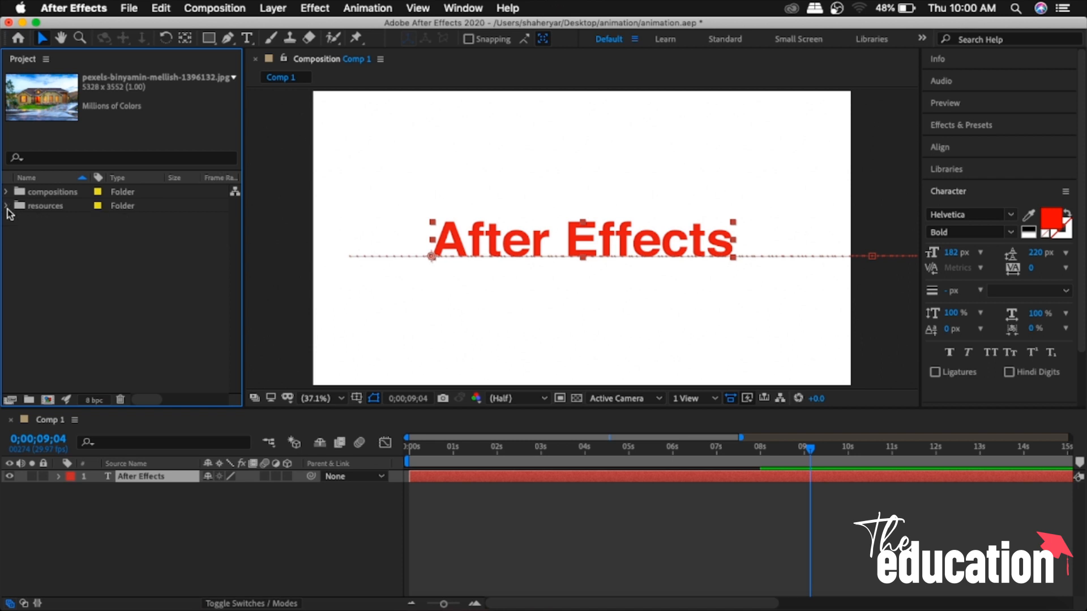
click(59, 228)
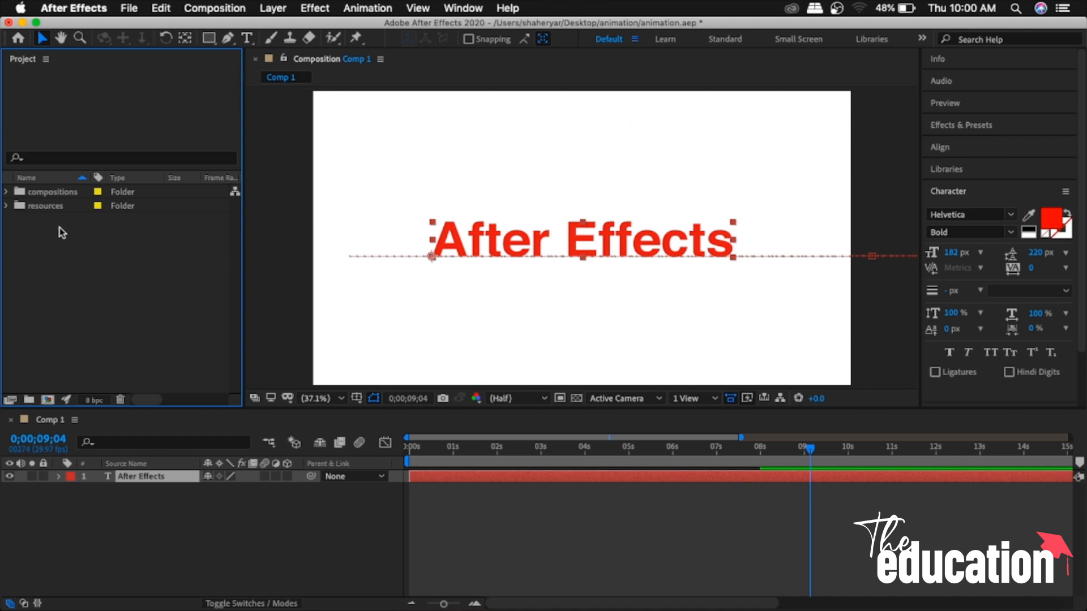
Create a new composition named "real estate composition 1" inside the compositions folder, keeping the HDTV 1080 29.97 preset and 30-second duration.
click(54, 194)
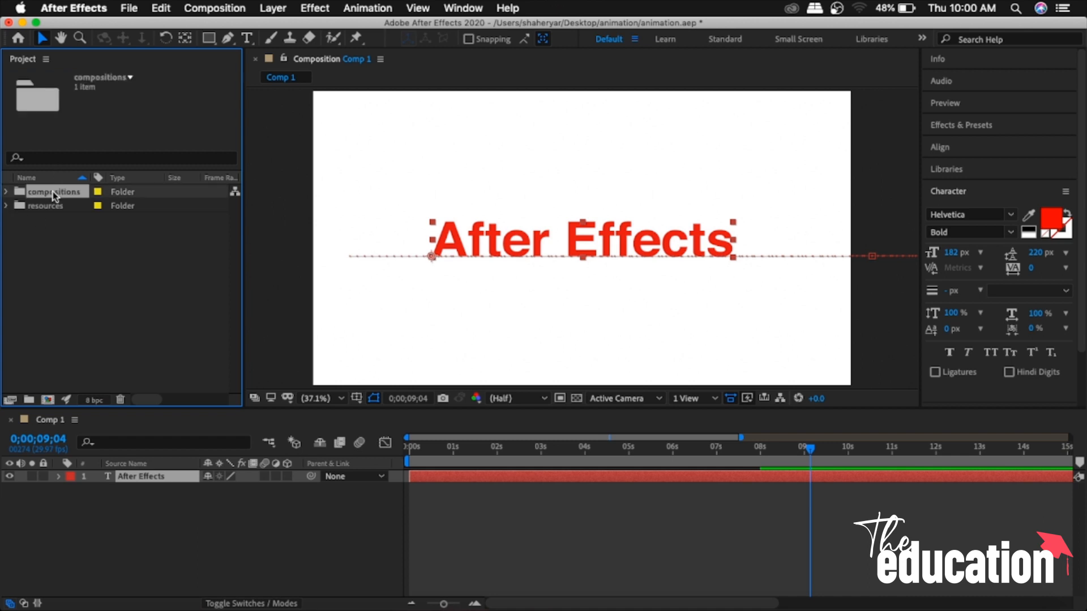
click(48, 401)
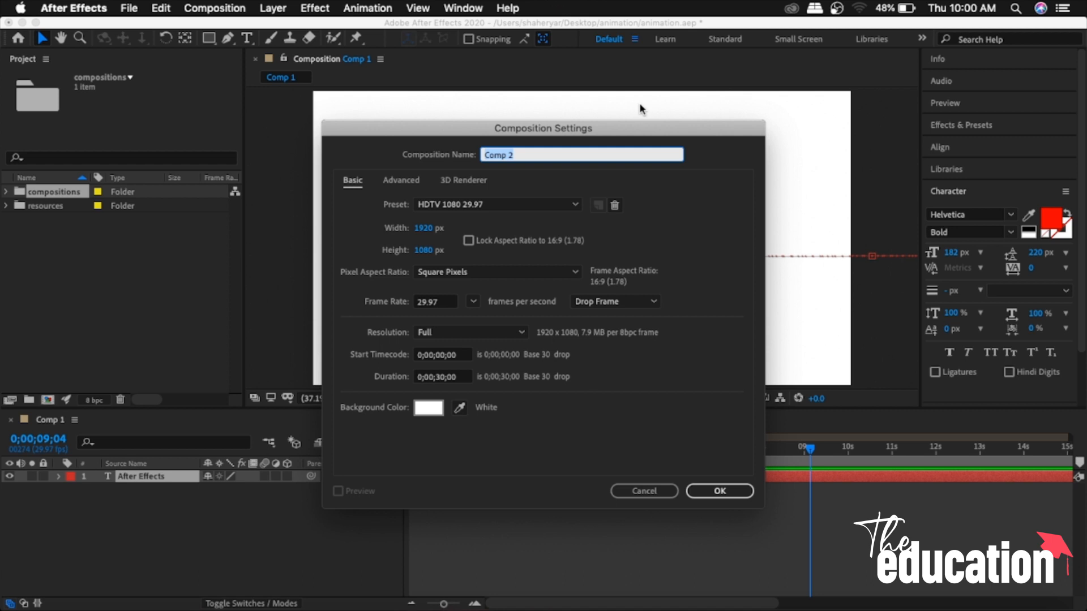
text(real estate composition 1)
click(714, 492)
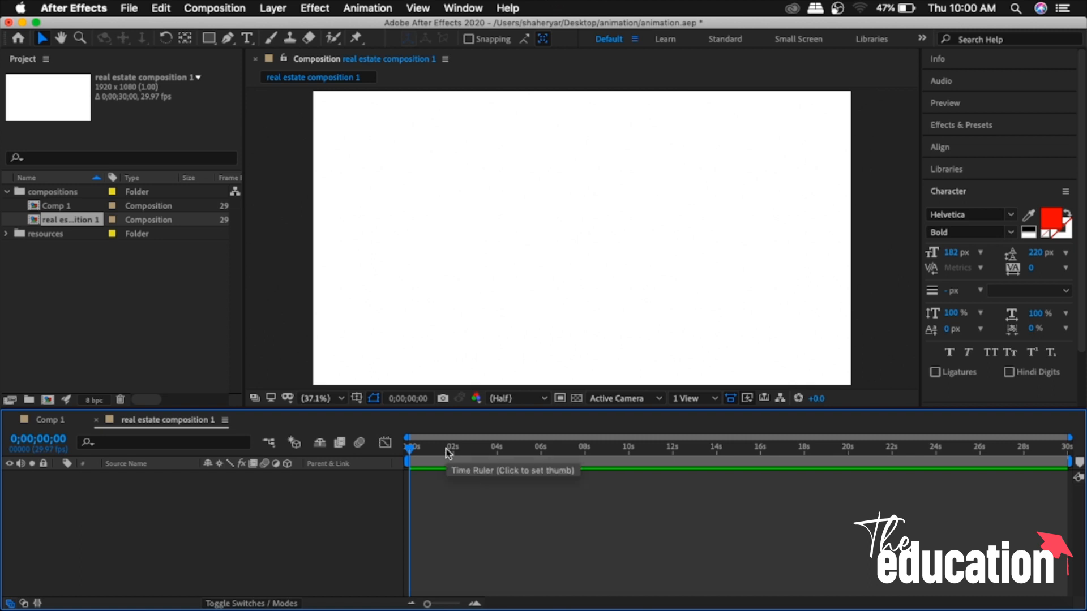
Place the 7578546 (Original) MP4 clip from the resources videos folder into real estate composition 1.
click(6, 235)
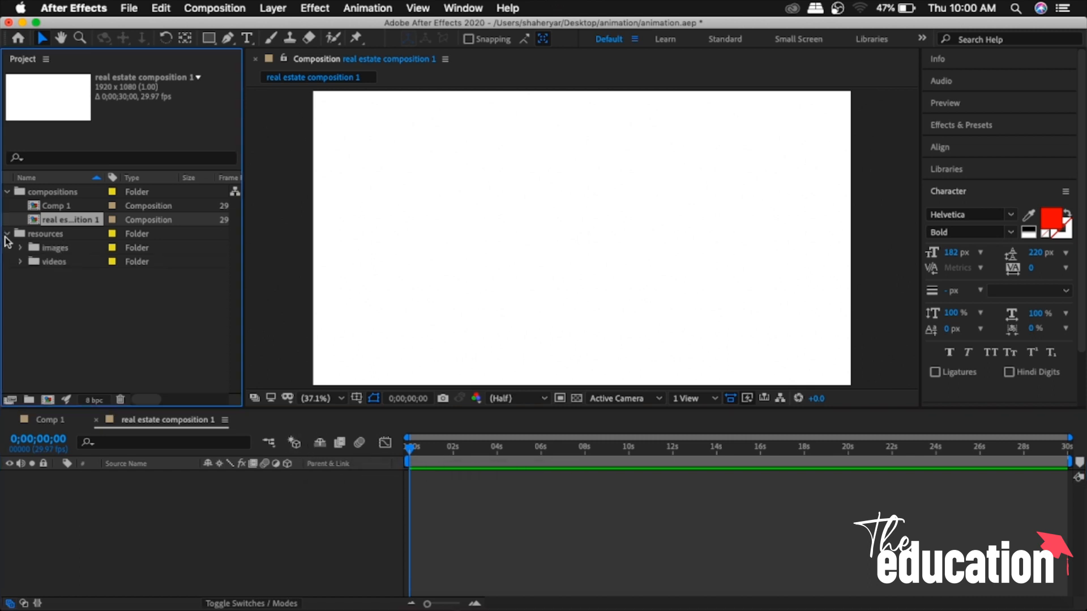
click(21, 262)
click(73, 277)
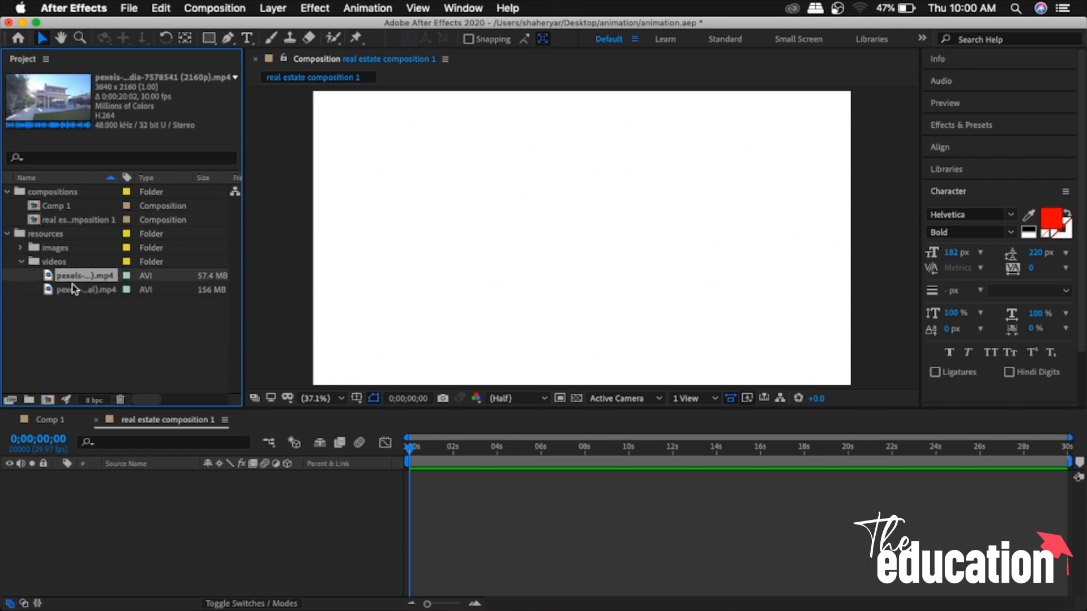
click(71, 289)
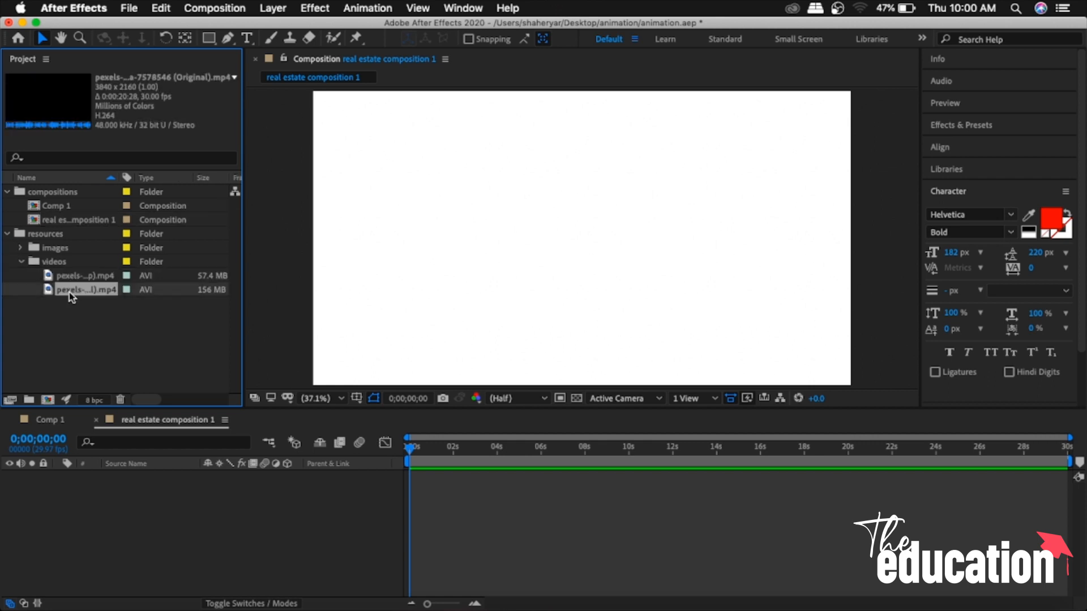
drag(69, 292, 615, 262)
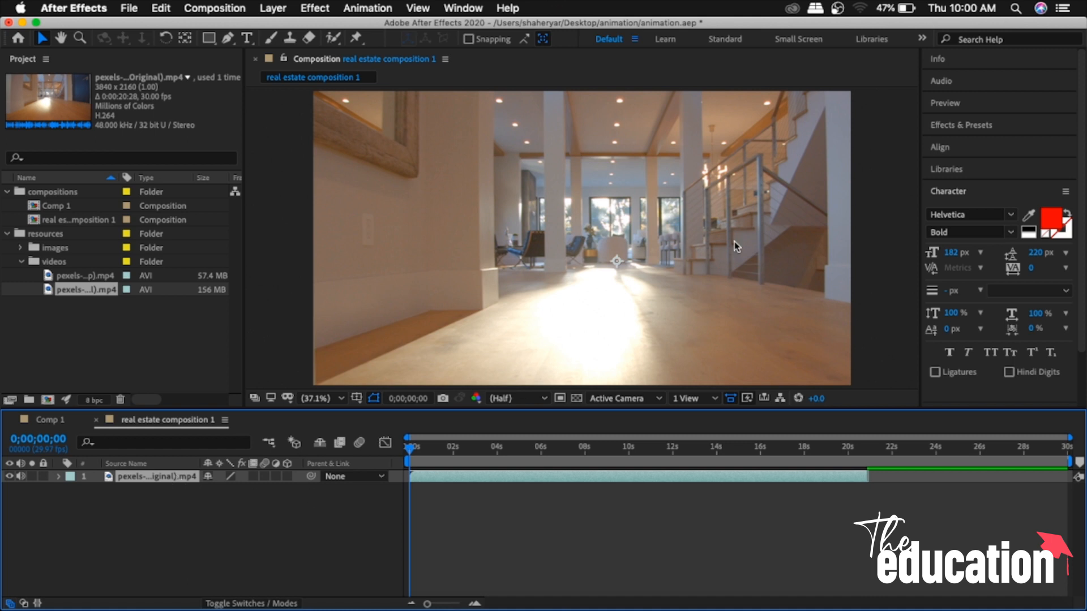
View the composition at 3.1%, 6.25% and 50% magnification, and set the magnification to Fit.
click(329, 399)
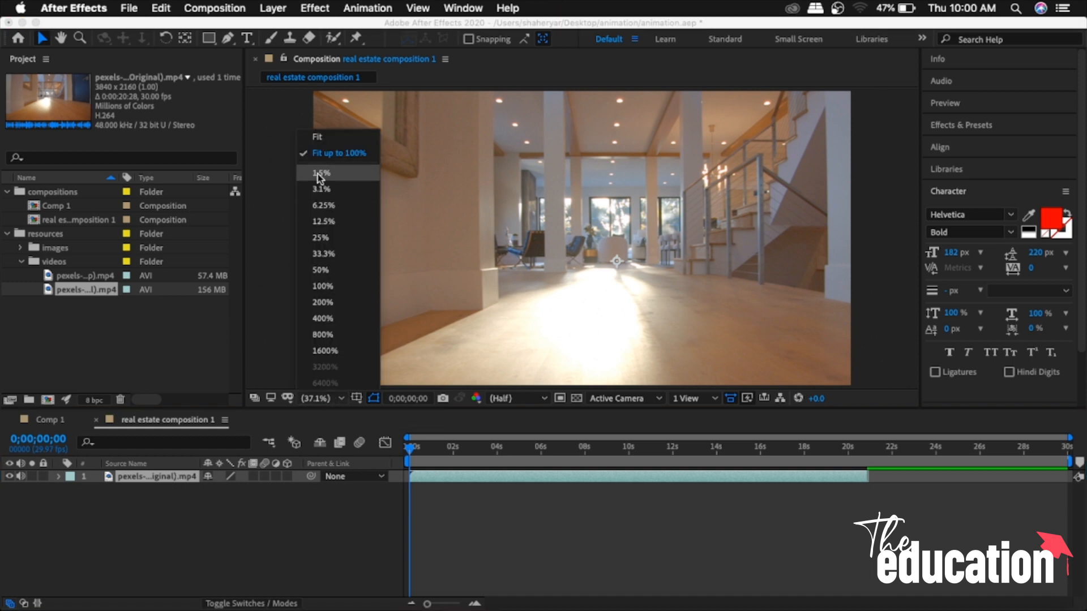
click(317, 189)
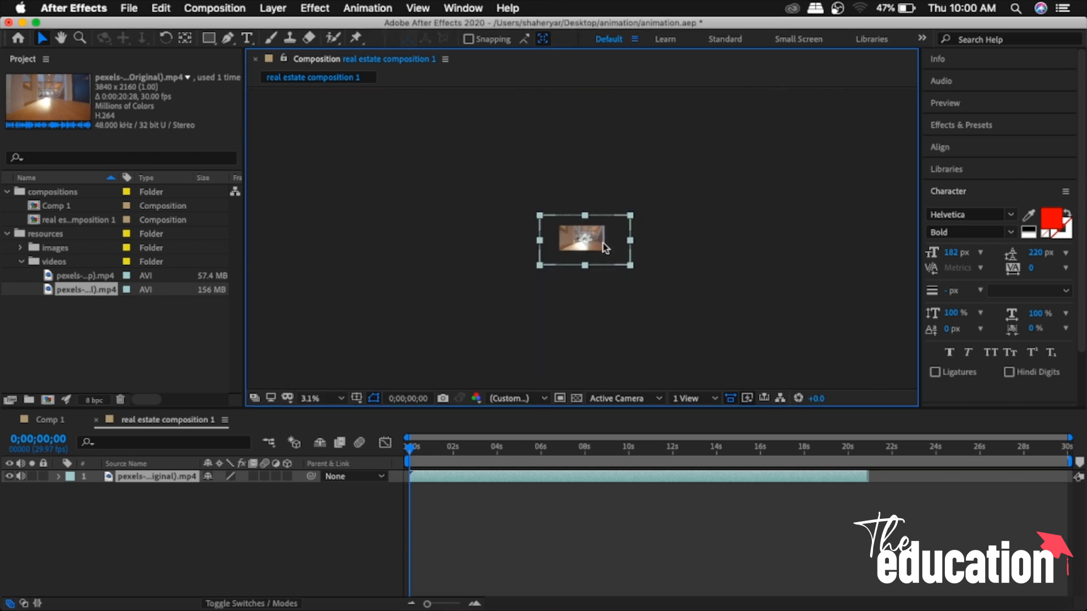
click(322, 400)
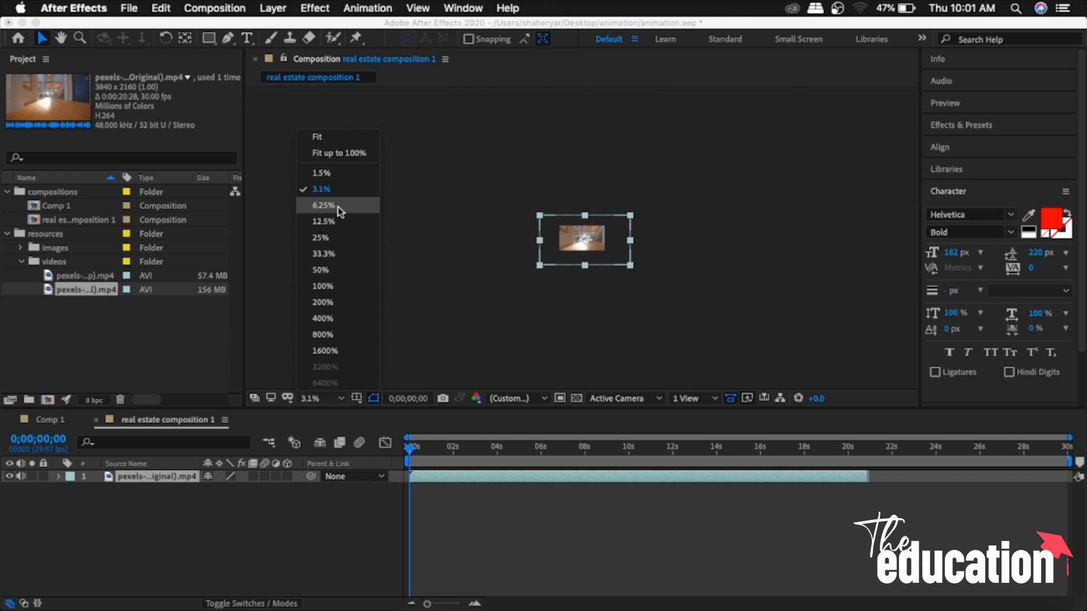
click(337, 208)
click(325, 398)
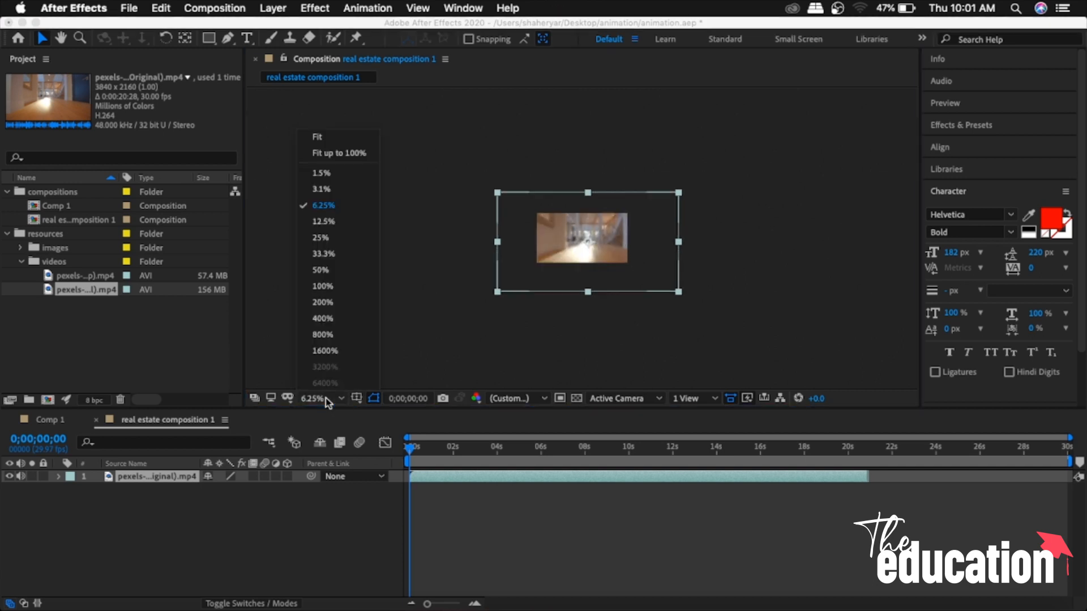
click(332, 271)
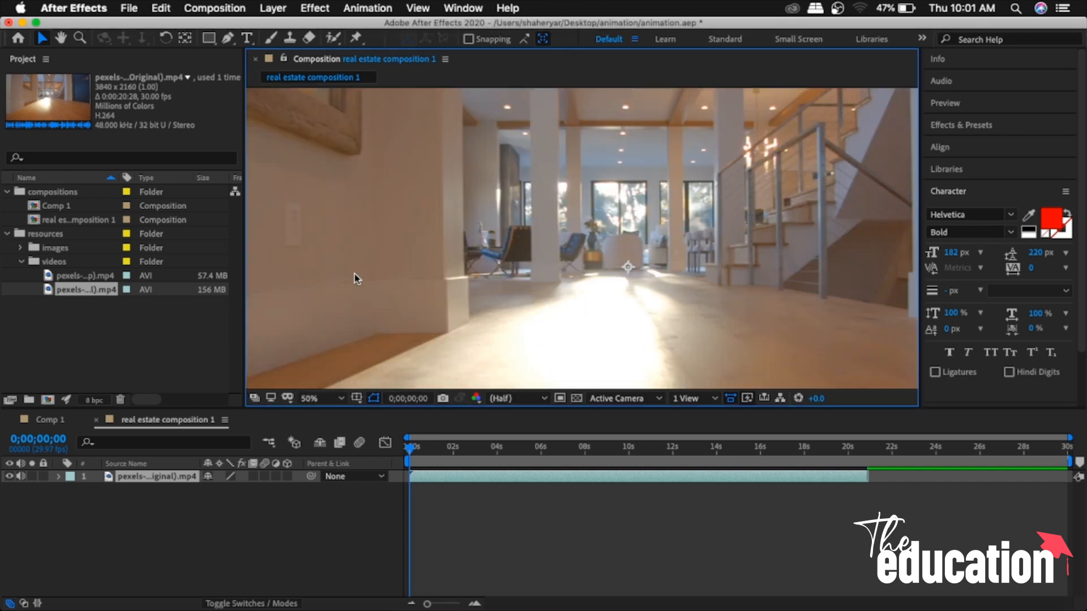
click(310, 399)
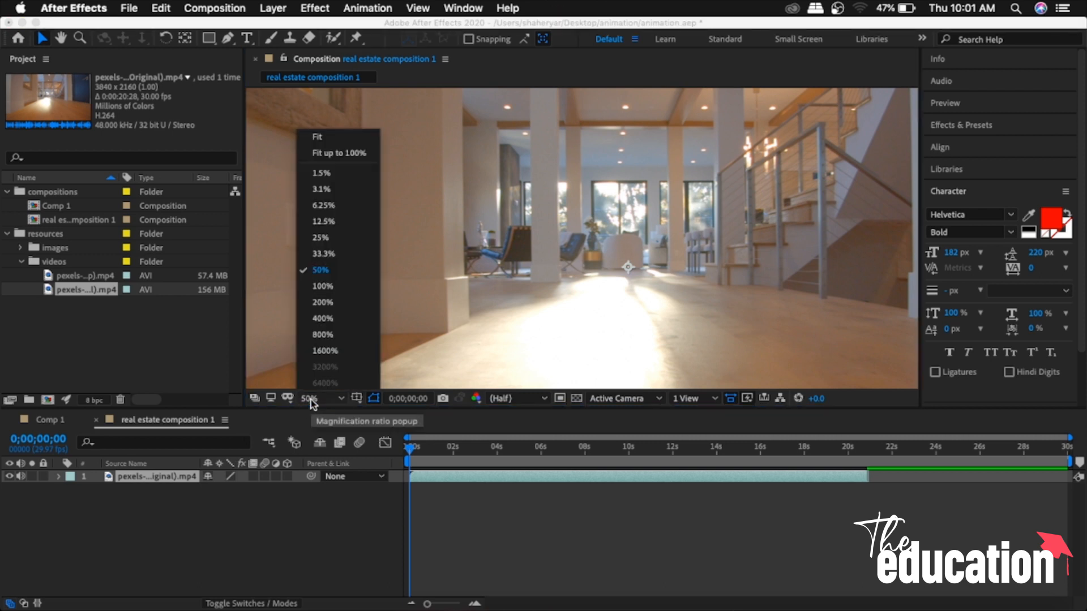
click(325, 139)
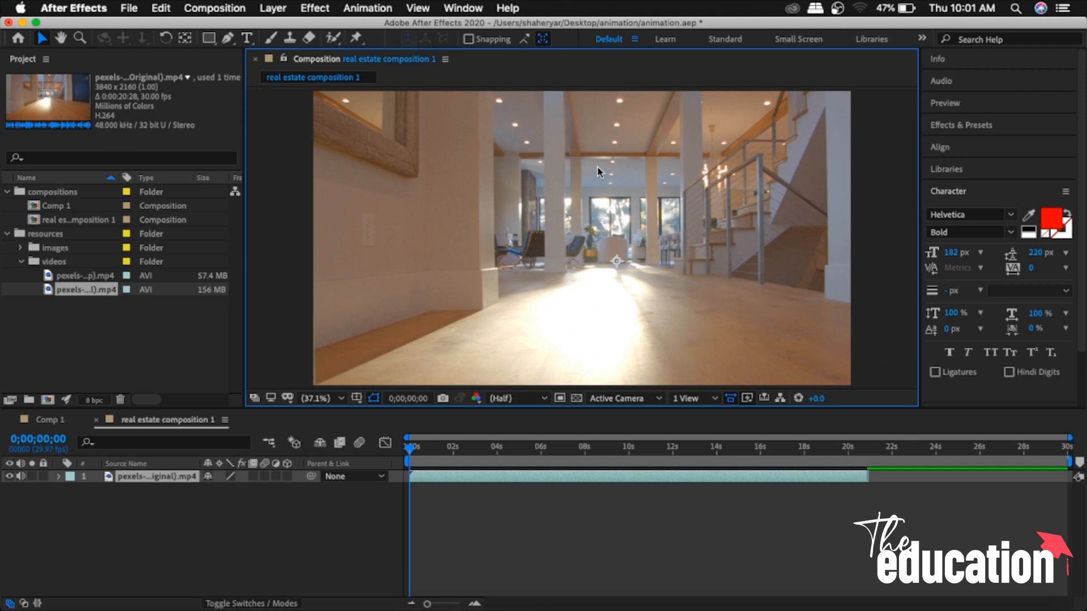
Scale the oversized clip layer to fit the composition frame, and deselect the layer.
click(332, 399)
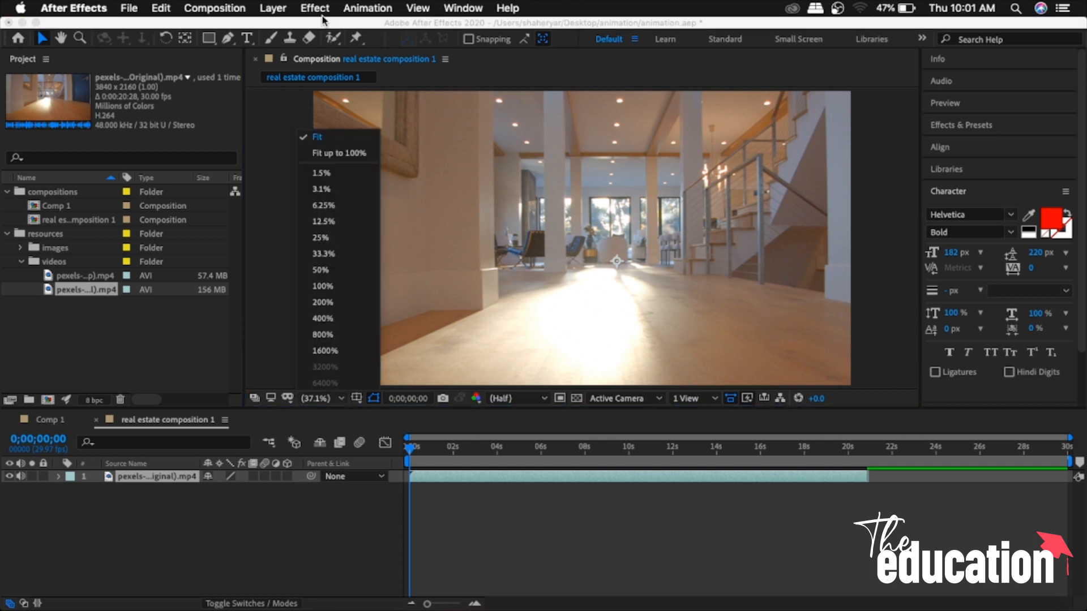
click(328, 217)
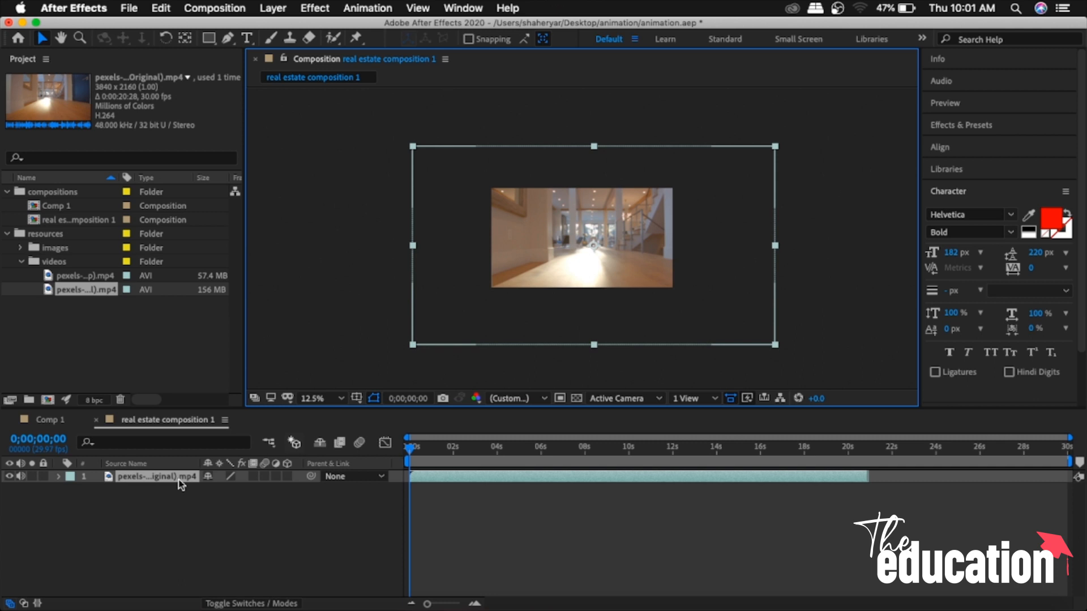
key(super+alt+f)
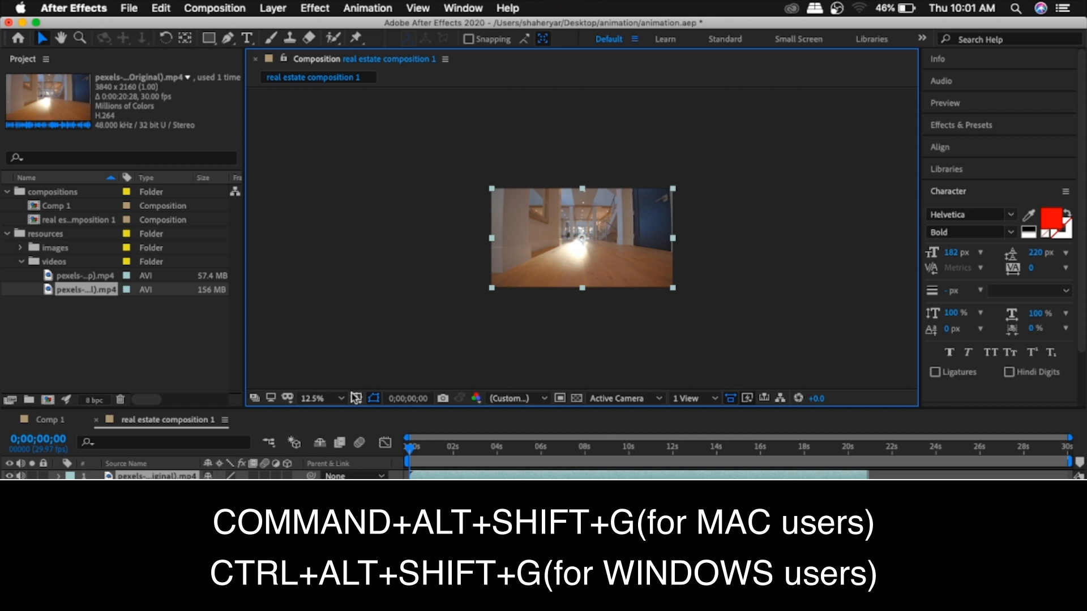
click(334, 398)
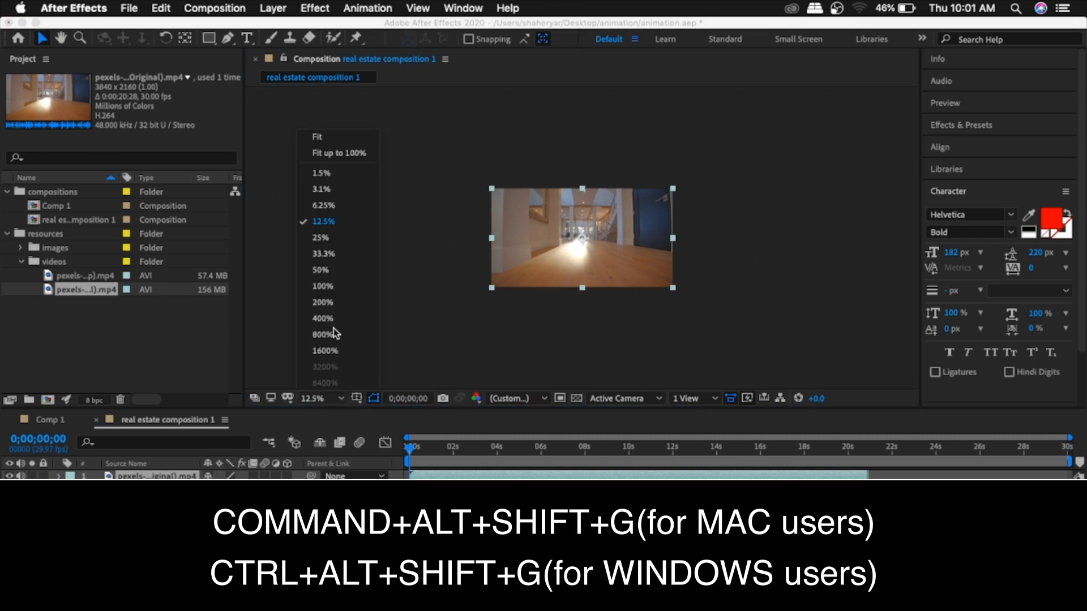
click(338, 141)
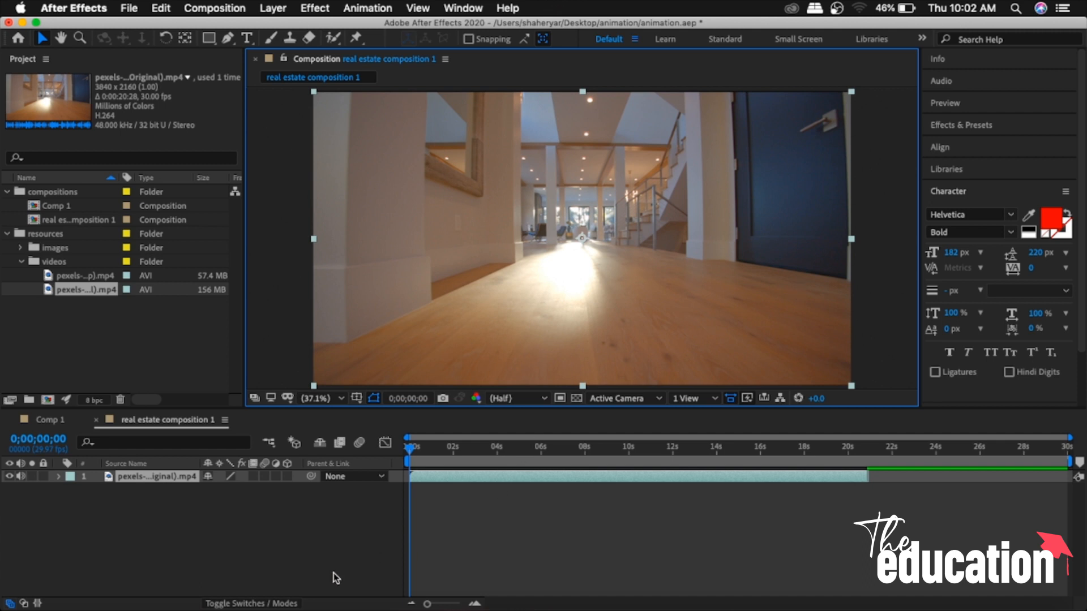
click(334, 573)
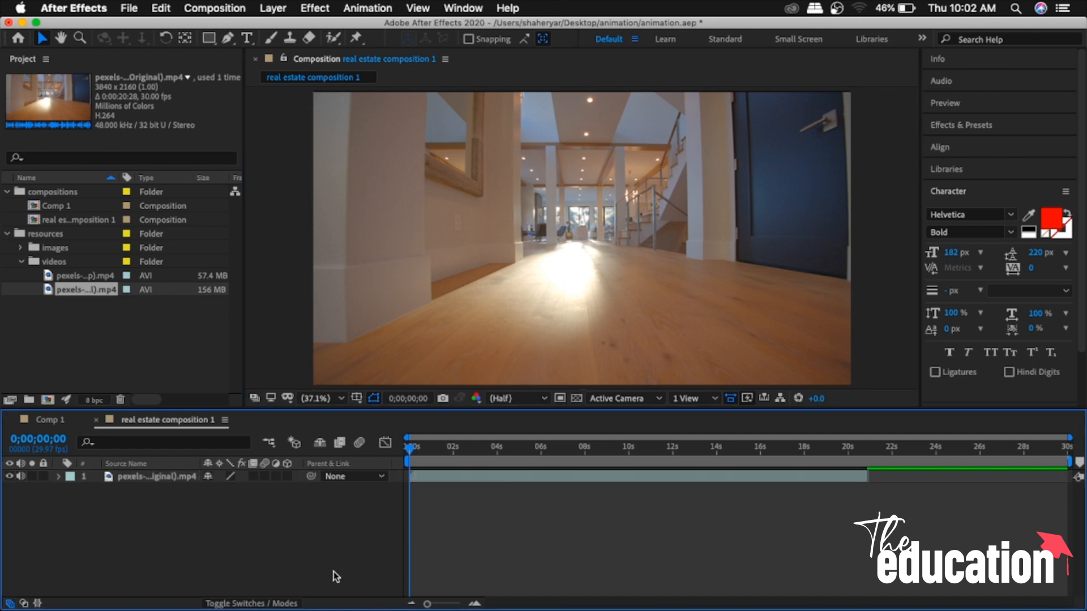
Split the clip layer at 0;00;00;14 in real estate composition 1.
click(474, 604)
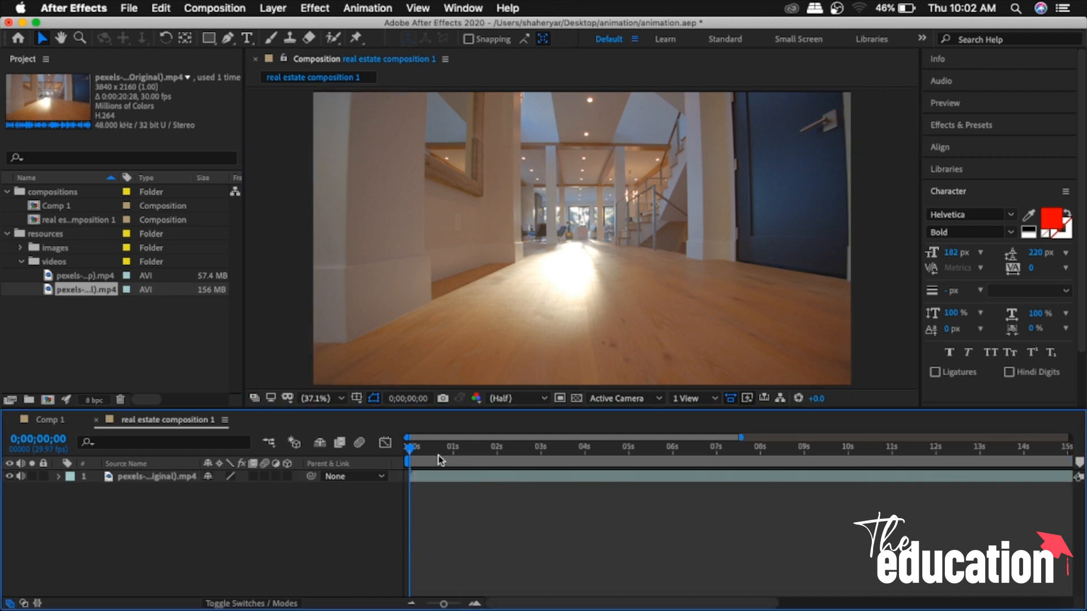
mouse_move(439, 454)
mouse_down()
mouse_move(449, 455)
mouse_move(426, 450)
mouse_up()
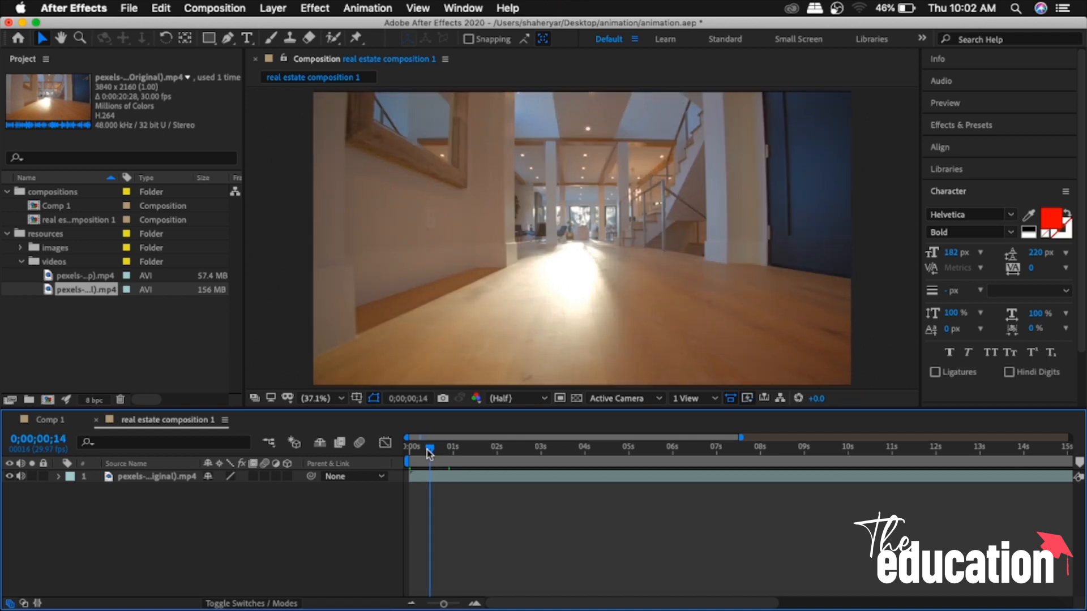
click(491, 477)
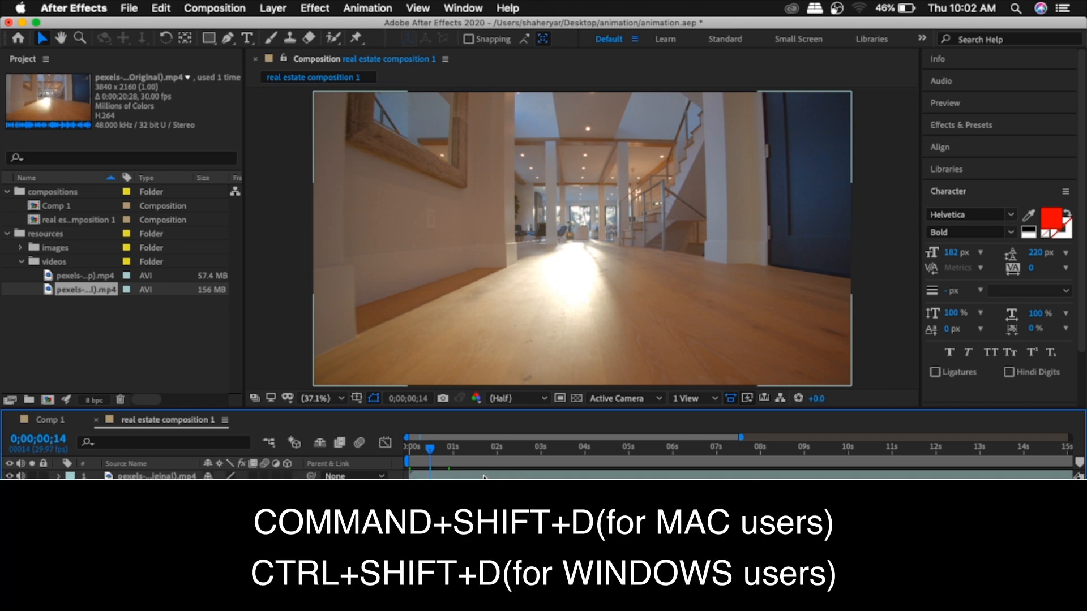
key(super+shift+d)
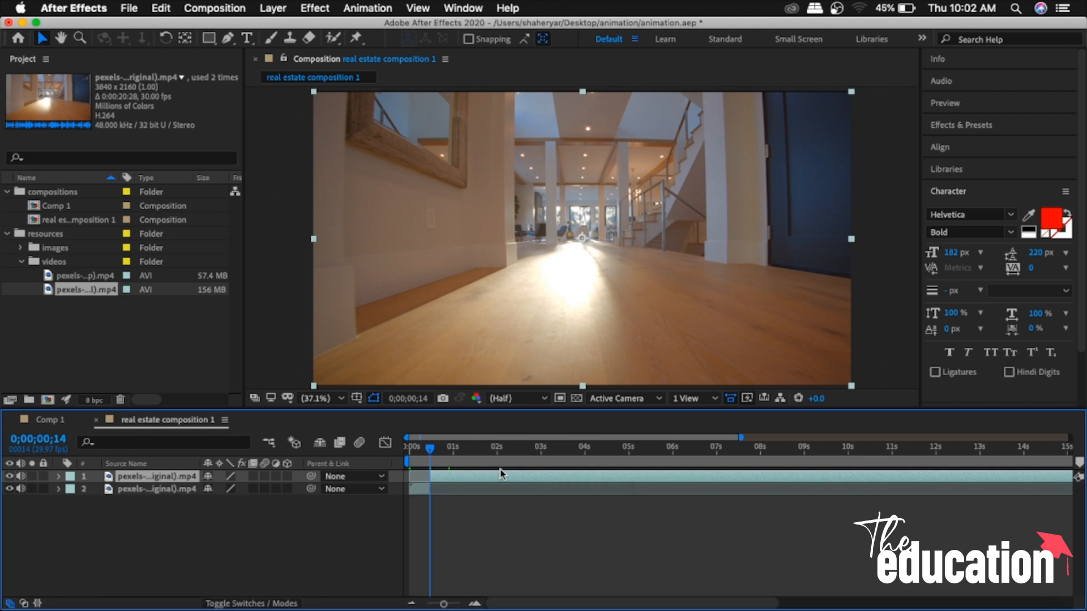
Split the remaining long clip segment at 0;00;14;15.
click(908, 450)
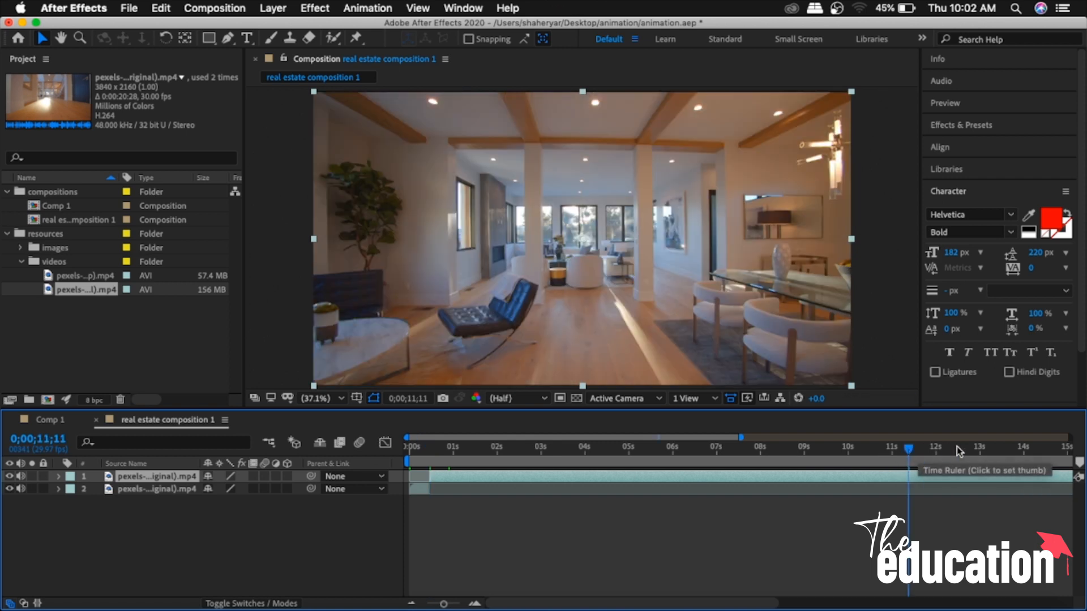
scroll(905, 453, right, 5)
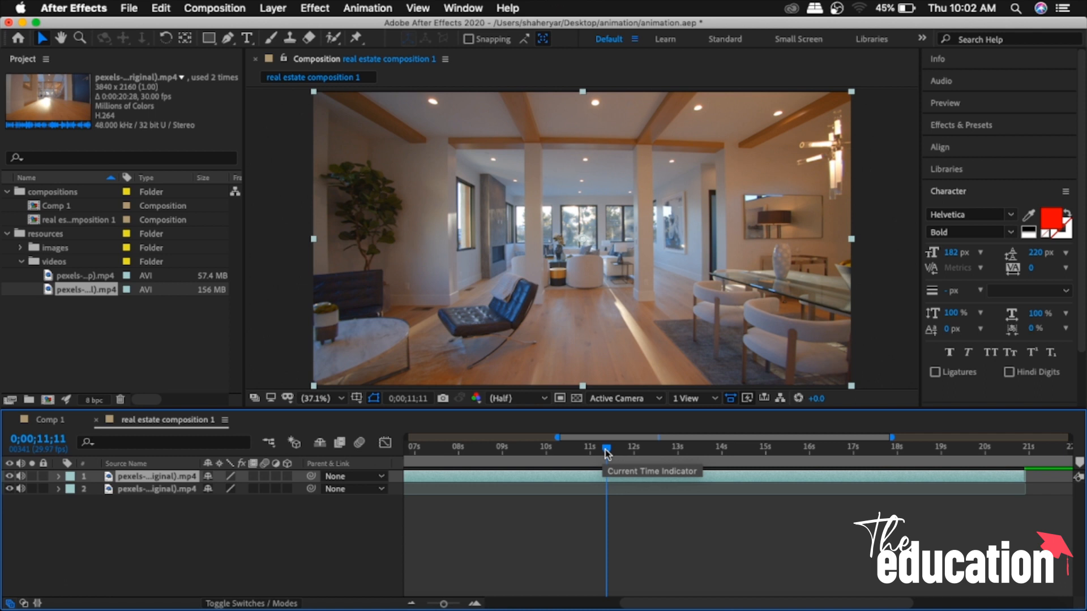
click(656, 451)
click(743, 452)
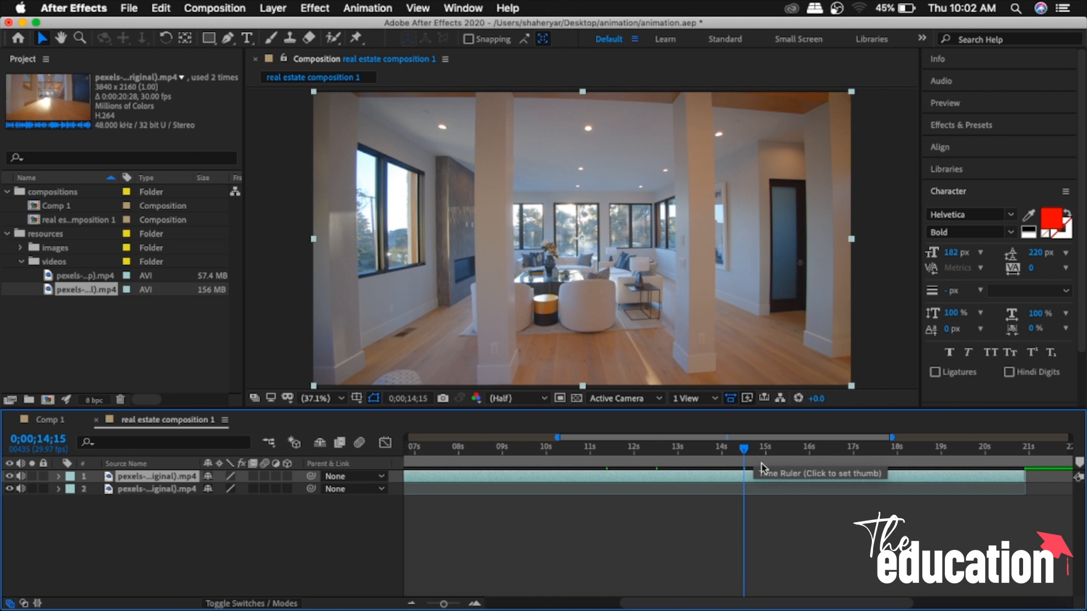
key(super+shift+d)
Time-stretch the middle clip segment with a stretch factor of 30, holding its layer in-point in place.
scroll(669, 485, left, 5)
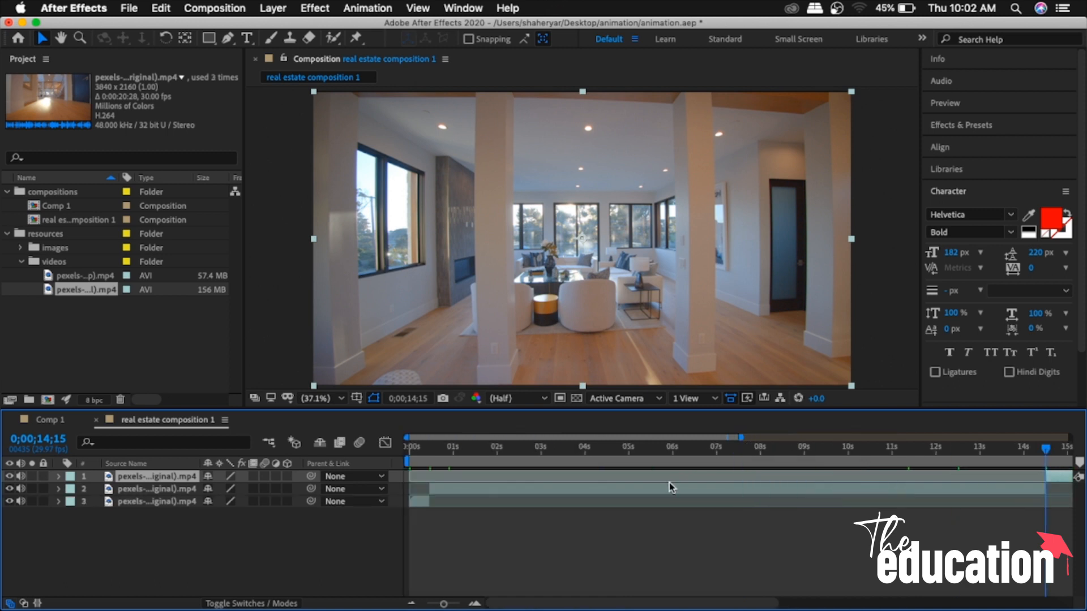
click(649, 489)
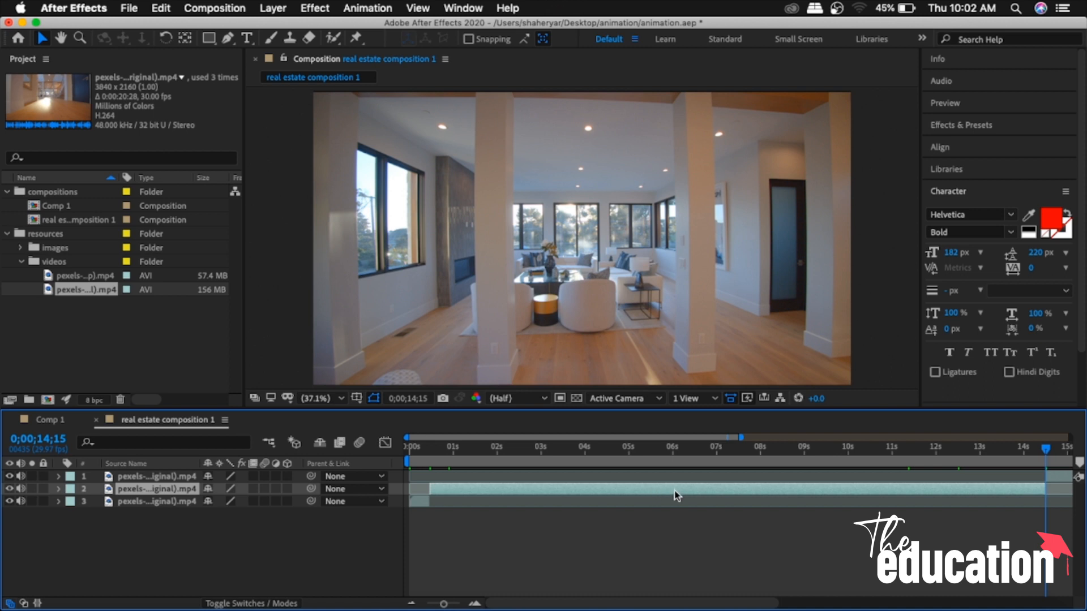
right_click(184, 492)
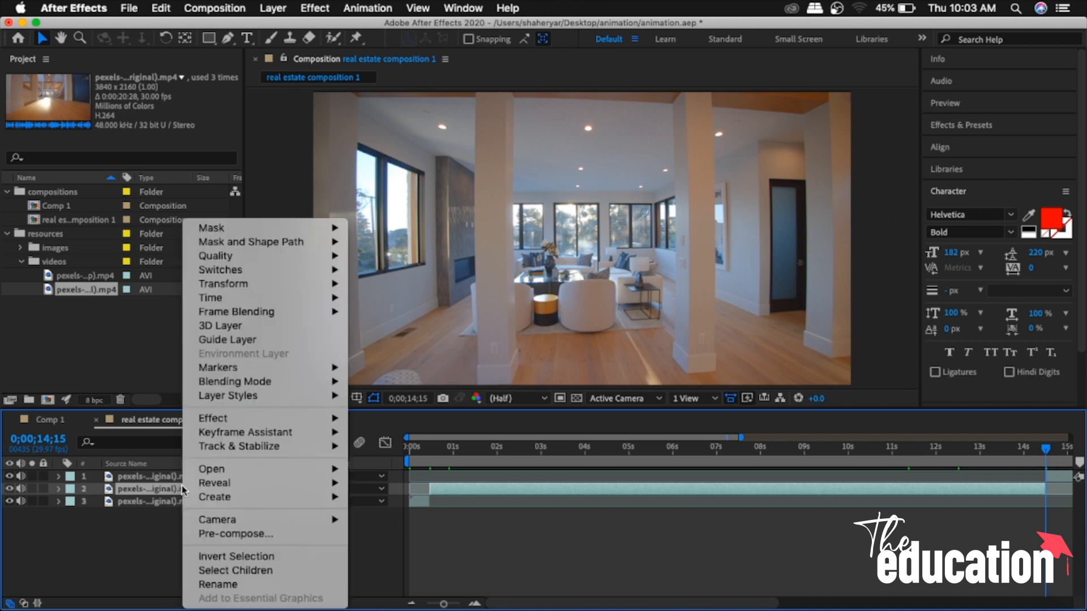
mouse_move(293, 298)
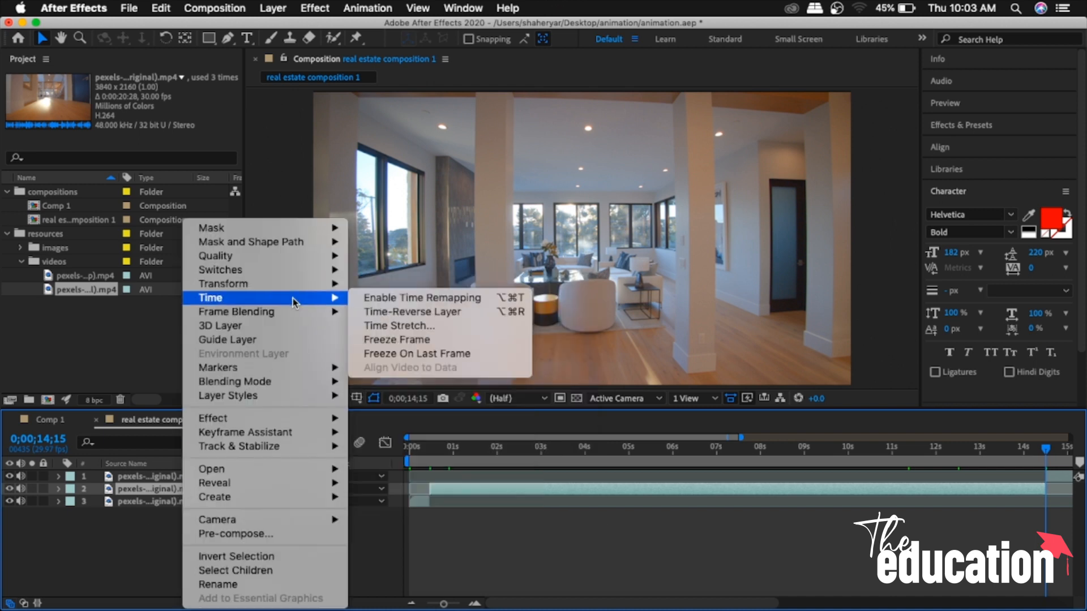
click(432, 326)
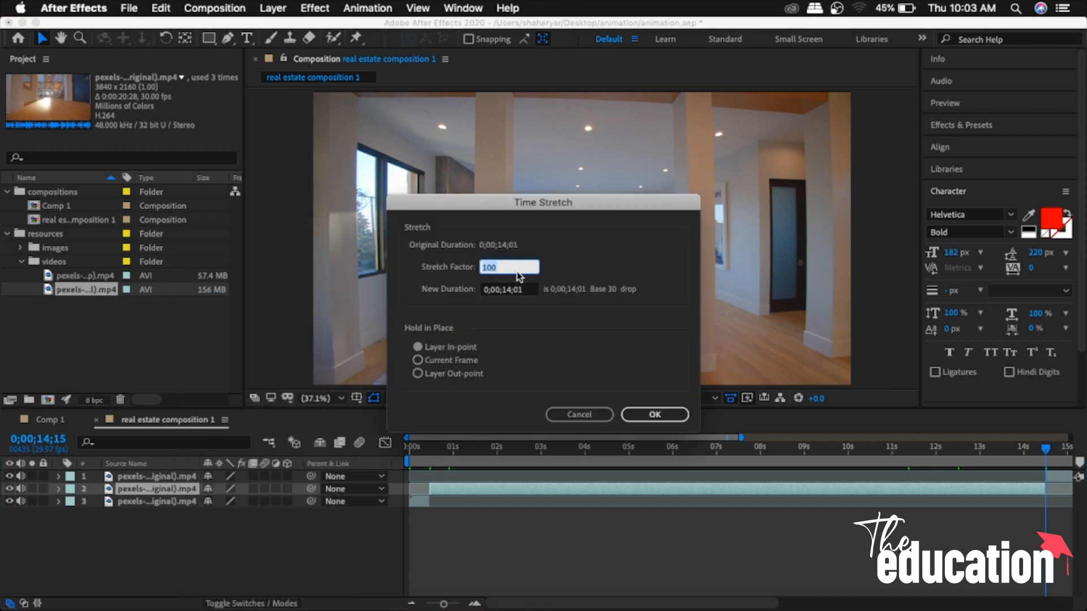
text(30)
key(Return)
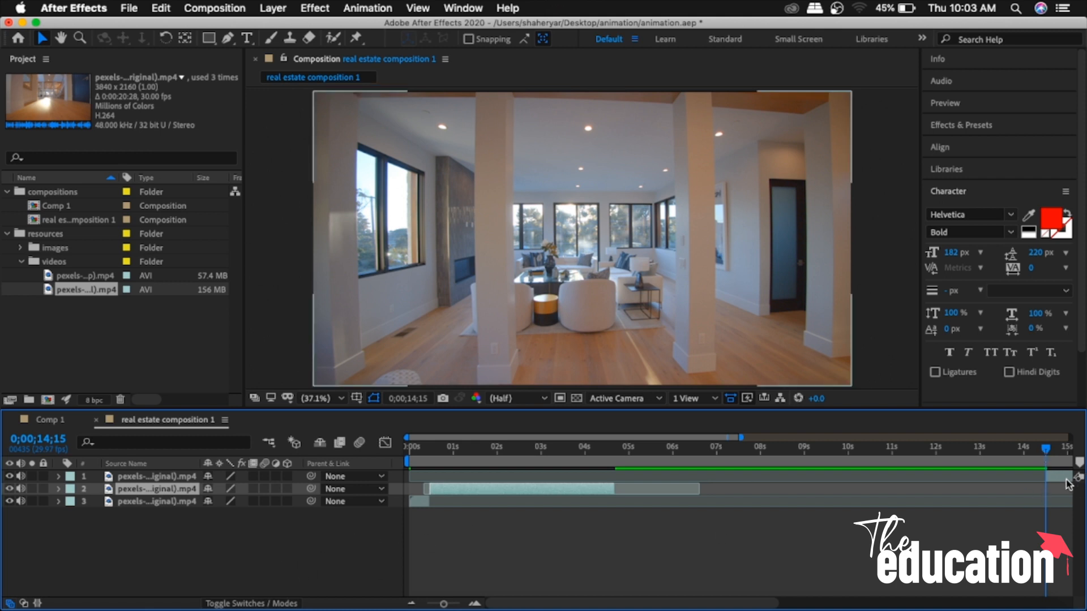
Move the last clip segment earlier in time so it starts where the shortened middle segment ends.
click(1022, 479)
drag(1022, 478, 644, 504)
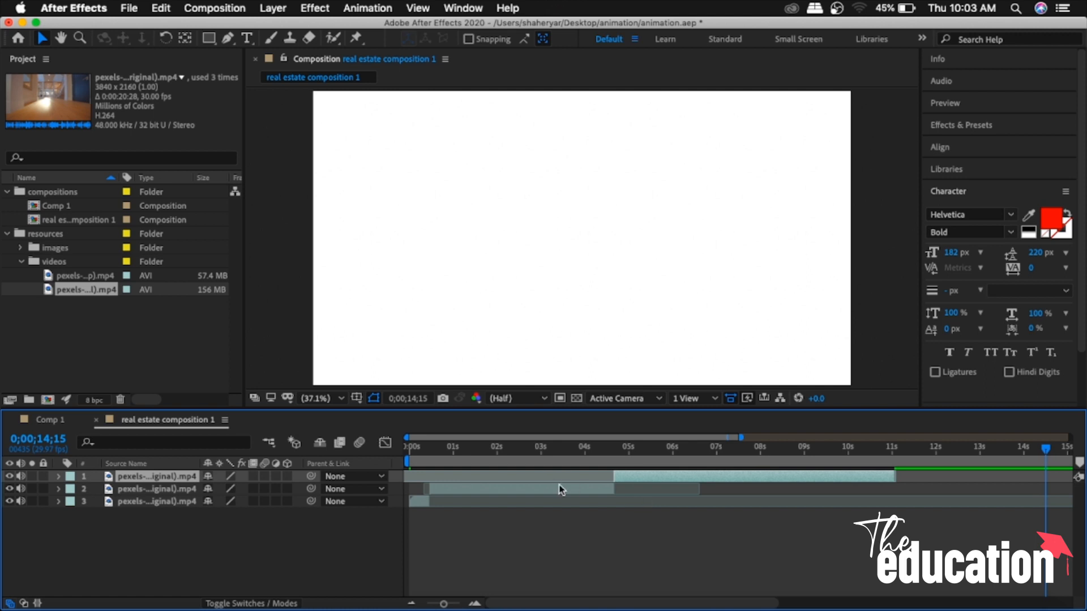
click(560, 490)
click(637, 481)
Return the current time to 0;00;00;00, set the composition's preview resolution to Quarter, and deselect the layers.
drag(434, 456, 347, 455)
click(501, 399)
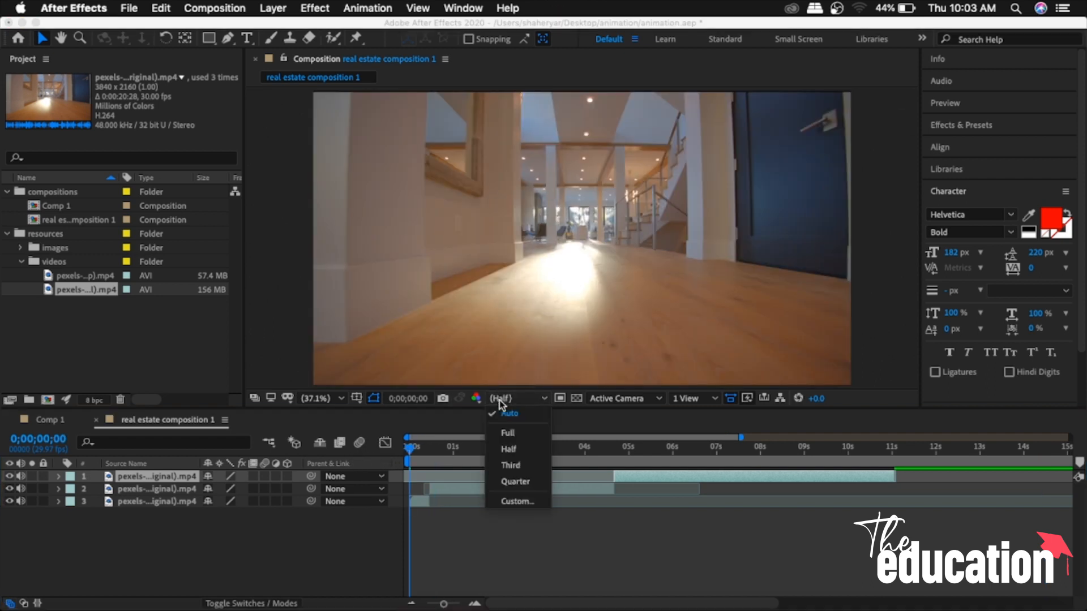
click(518, 484)
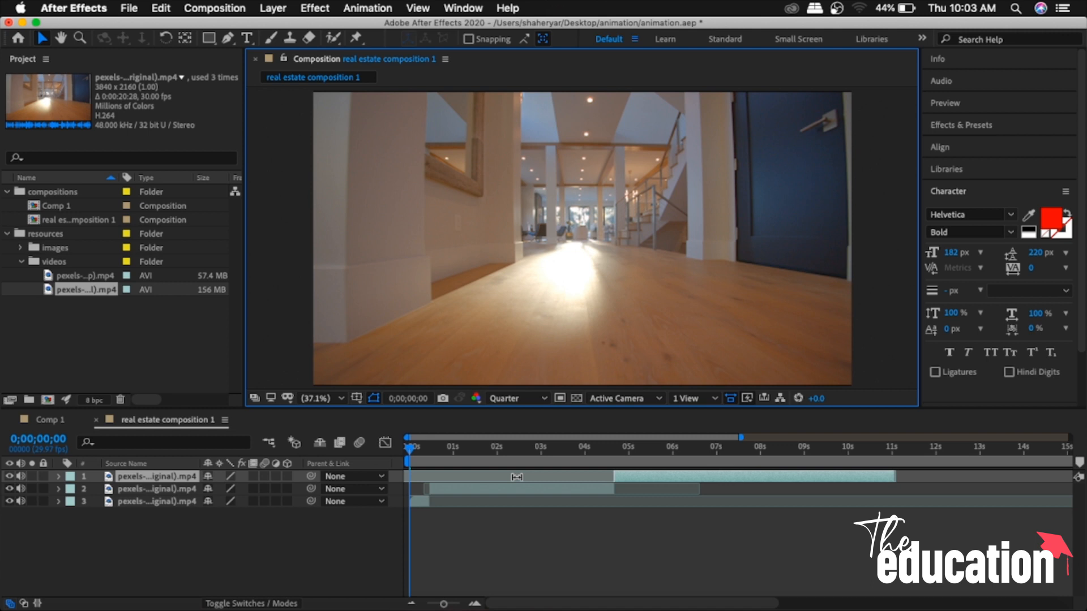
click(542, 401)
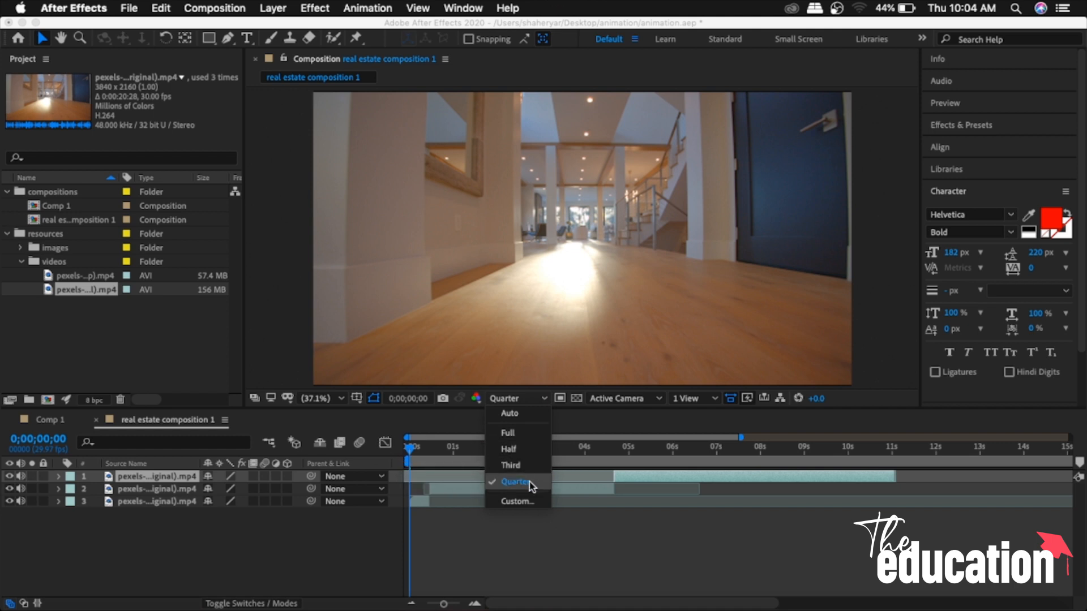
click(609, 555)
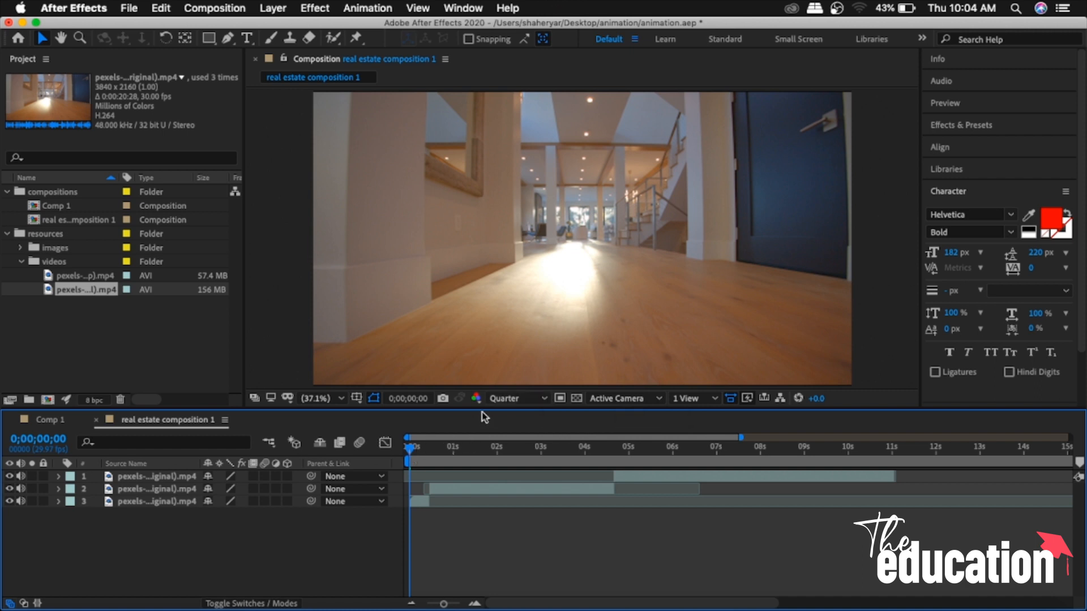
Preview the retimed composition from the start, stop playback, and place the current time at 0;00;02;17.
key(space)
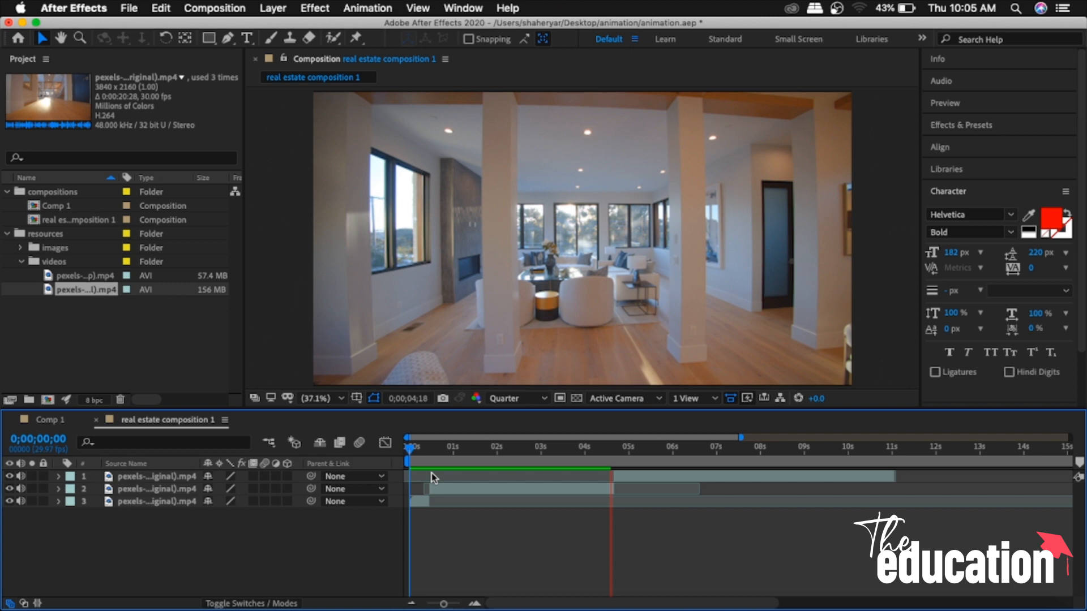
key(space)
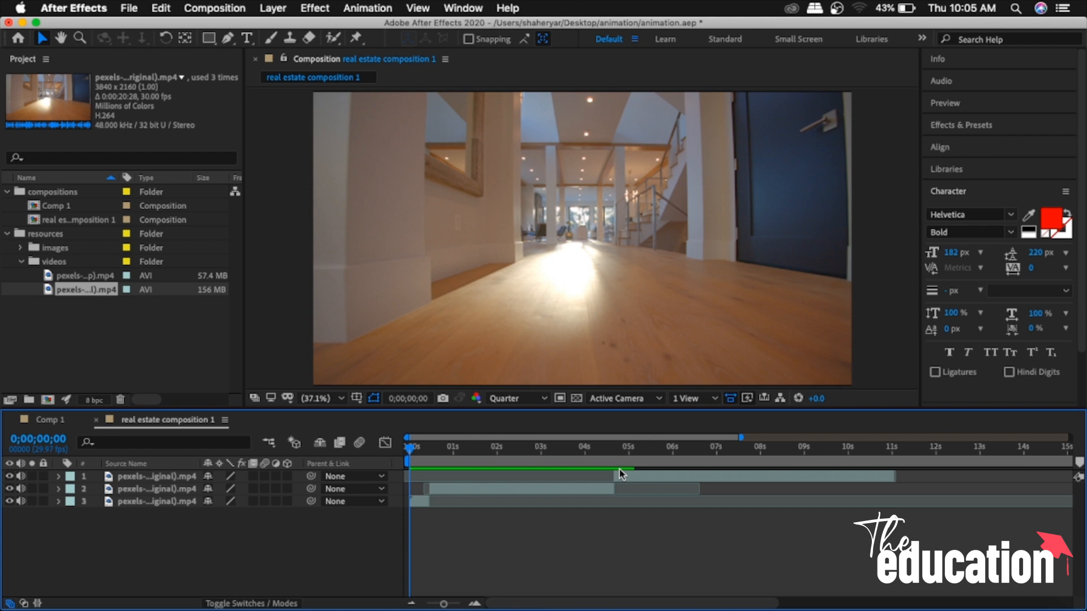
key(space)
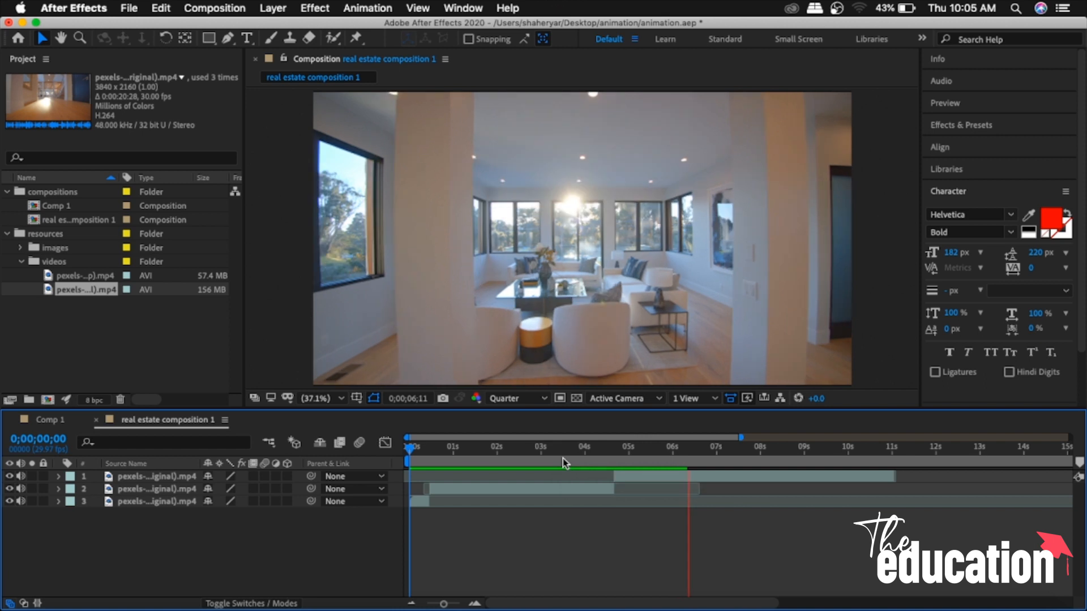
key(space)
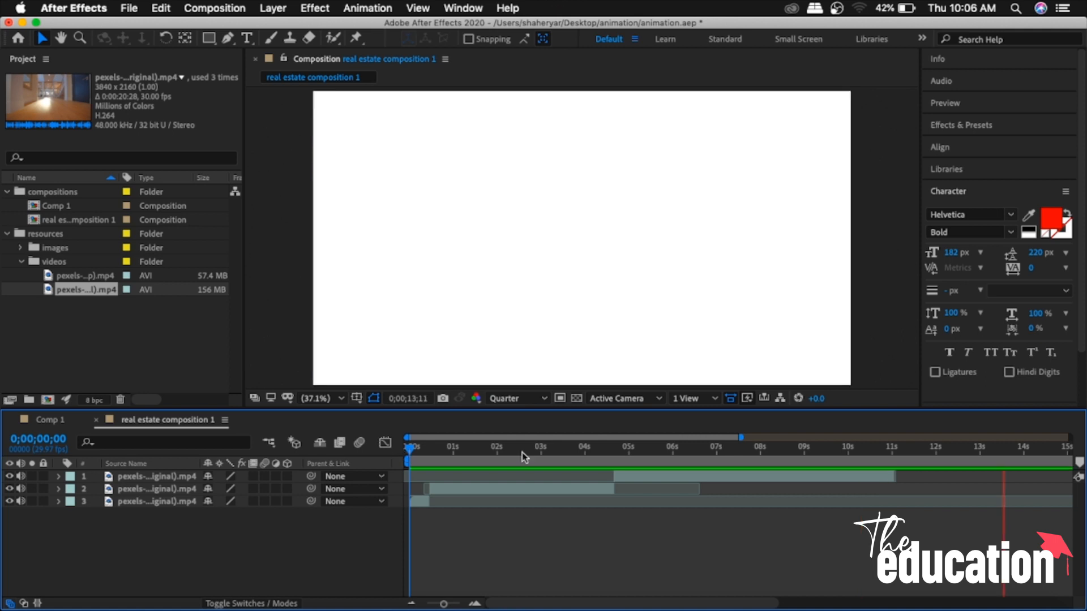
click(522, 456)
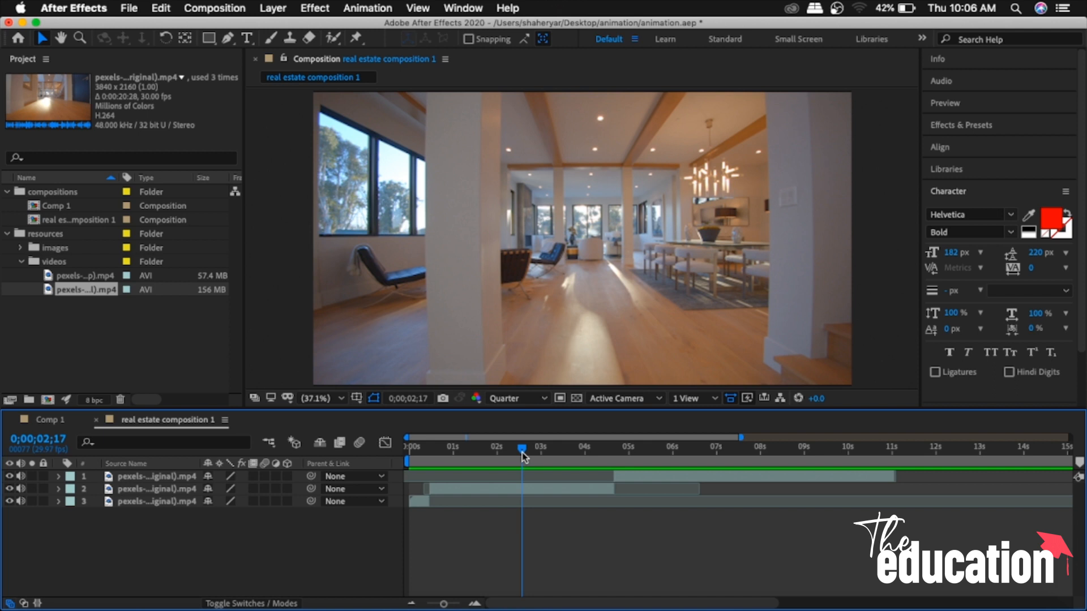